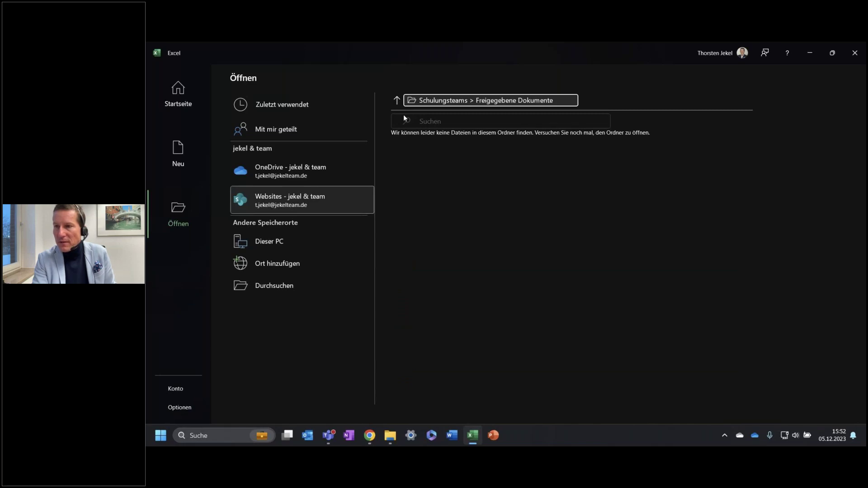
# Go up from the Schulungsteams shared documents to the list of websites, and view the Documents folder on this PC.
pyautogui.click(397, 102)
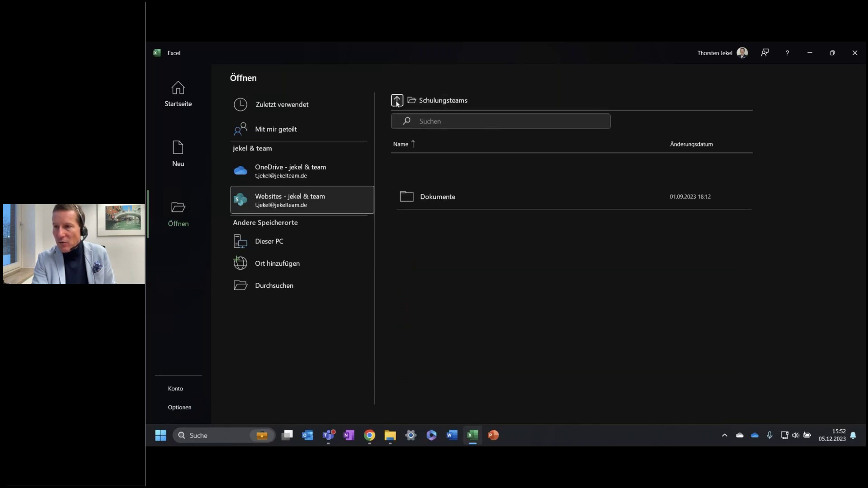
pyautogui.click(397, 102)
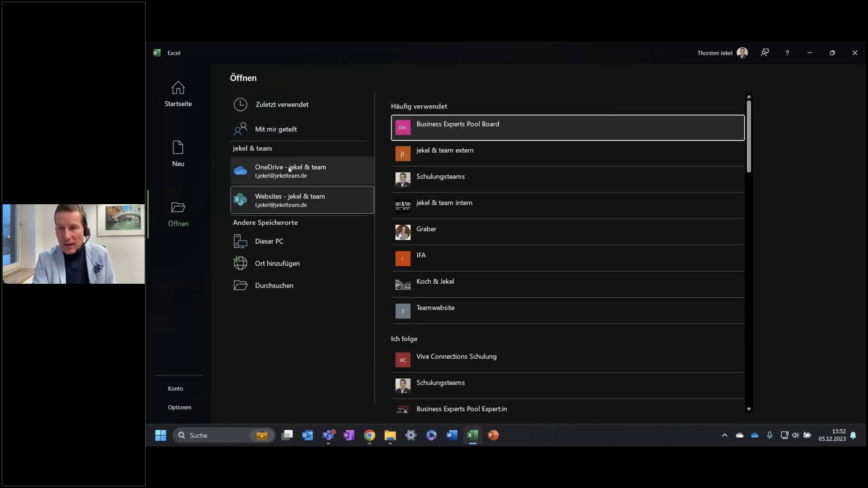
pyautogui.click(271, 242)
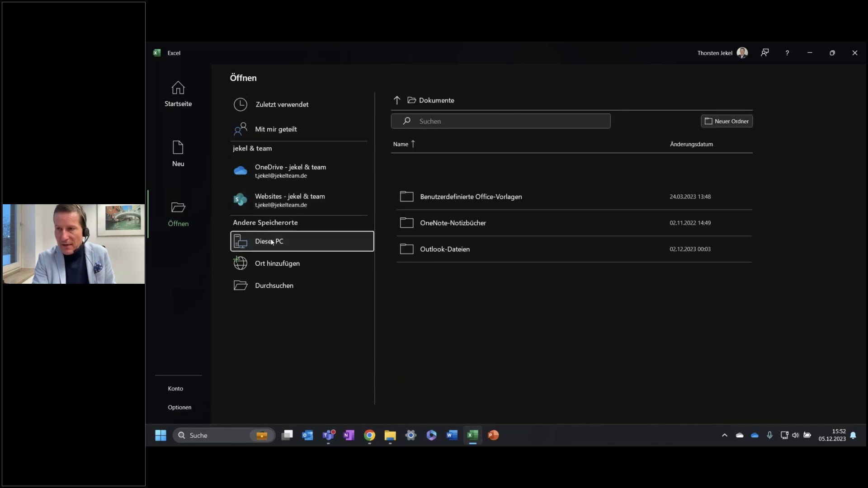
# Browse for a workbook, show the personal OneDrive folder in the file dialog, and enlarge the dialog.
pyautogui.click(275, 286)
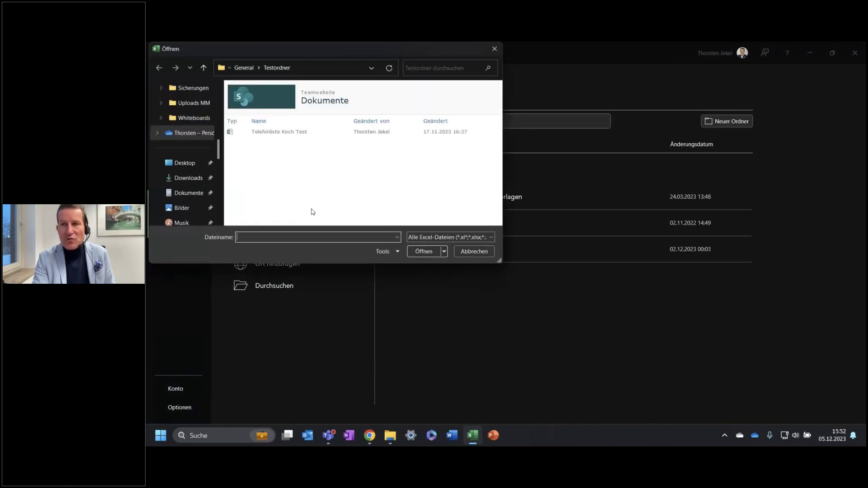
pyautogui.click(189, 135)
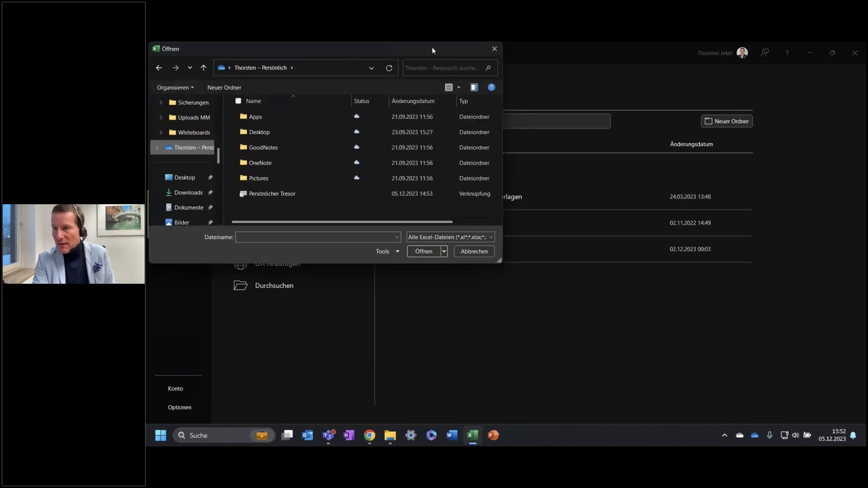
pyautogui.moveTo(499, 259); pyautogui.dragTo(630, 388)
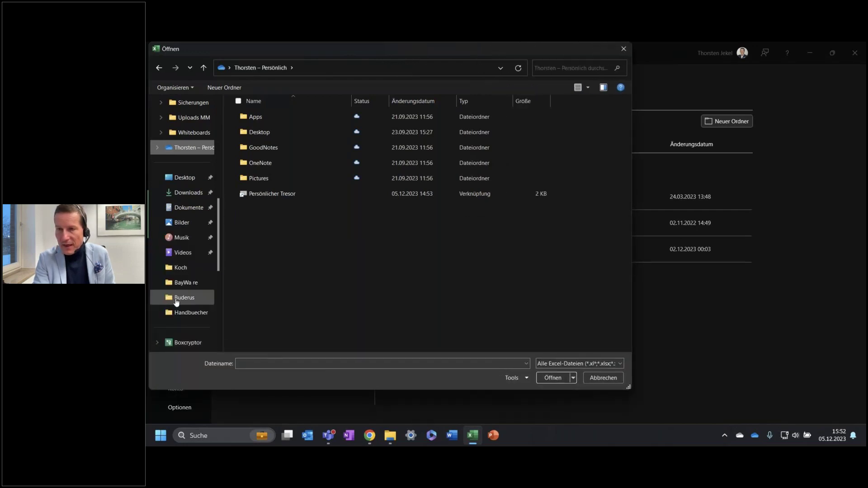
# Open Telefonliste Koch Test.xlsx from Koch & Jekel - Dokumente > General > Testordner and close the workbook after viewing it.
pyautogui.scroll(-2, 180, 302)
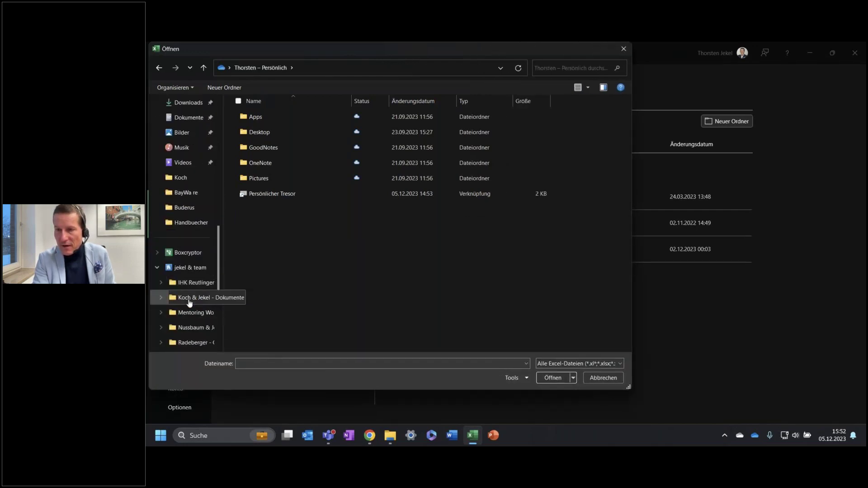
pyautogui.click(189, 298)
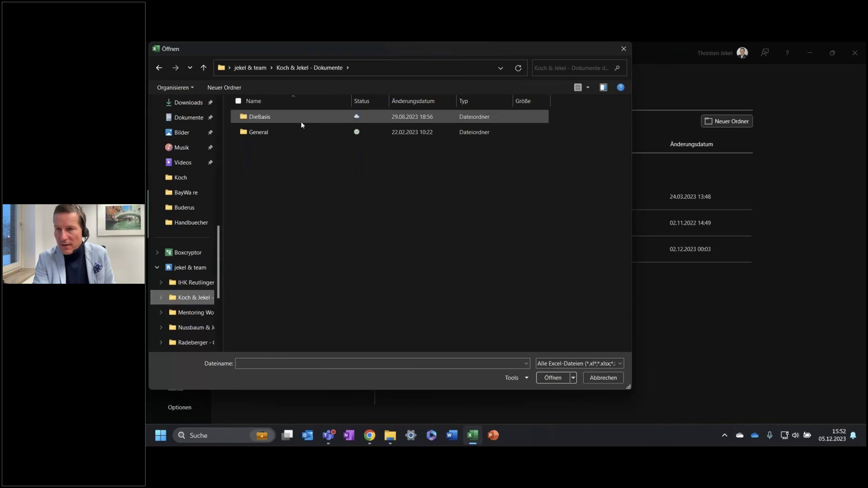
pyautogui.click(263, 133)
pyautogui.doubleClick(263, 133)
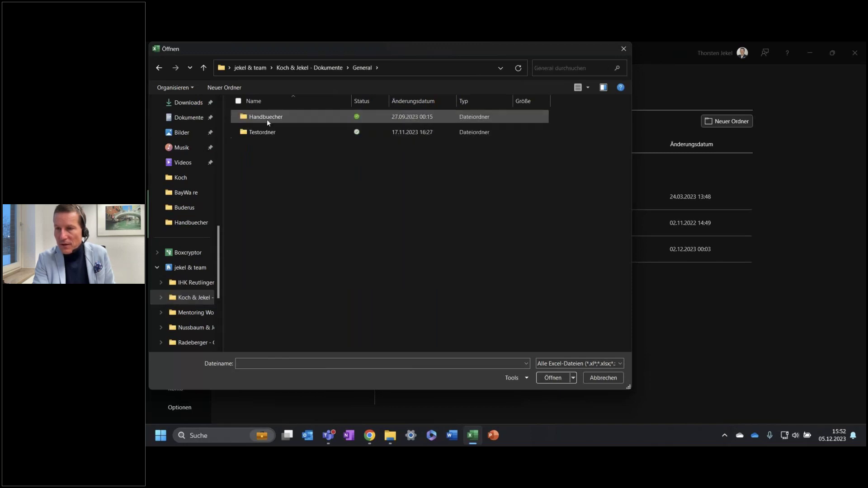
pyautogui.doubleClick(260, 132)
pyautogui.click(267, 117)
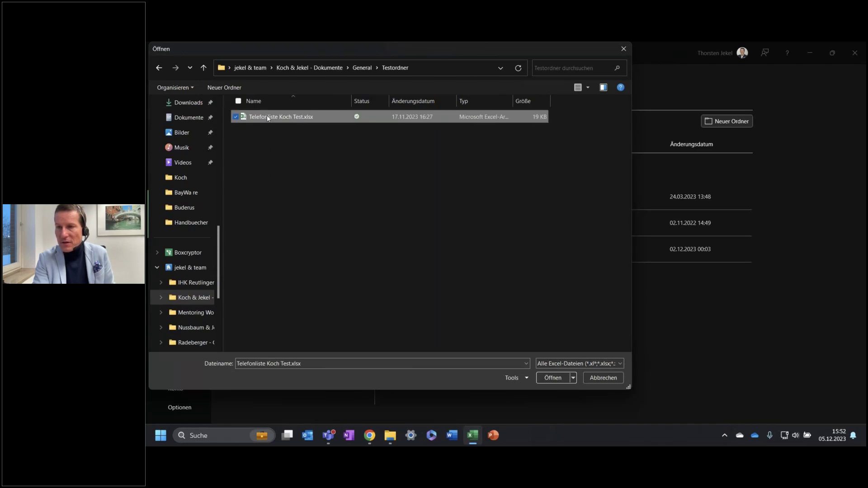
pyautogui.doubleClick(267, 117)
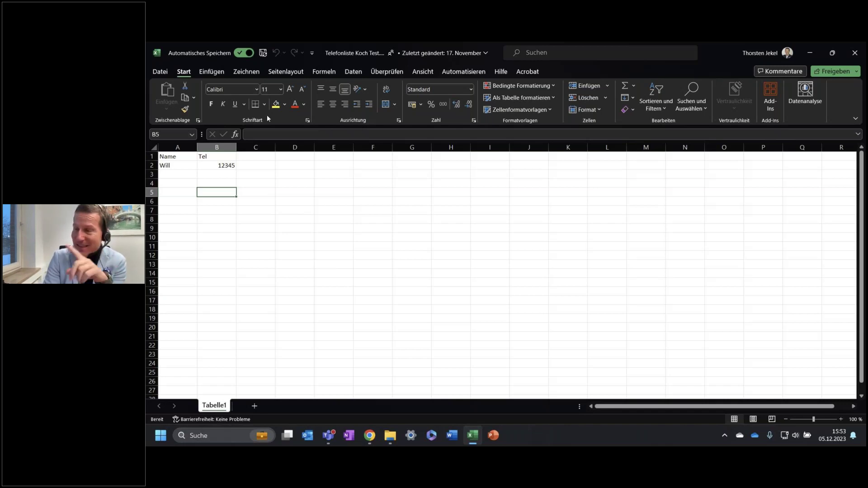
pyautogui.click(855, 54)
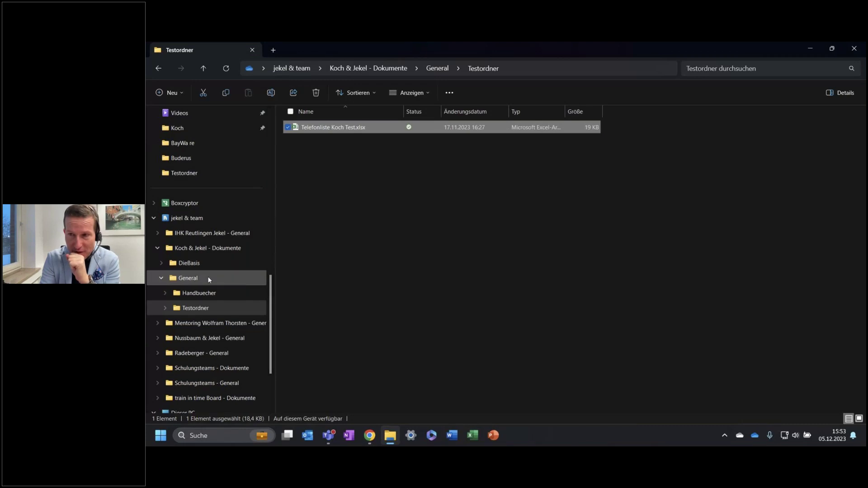
# In File Explorer, view the Handbuecher folder of Koch & Jekel with its E-Mail Outlook und OneNote subfolder, and the Handbuecher folder of Schulungsteams - General.
pyautogui.click(205, 293)
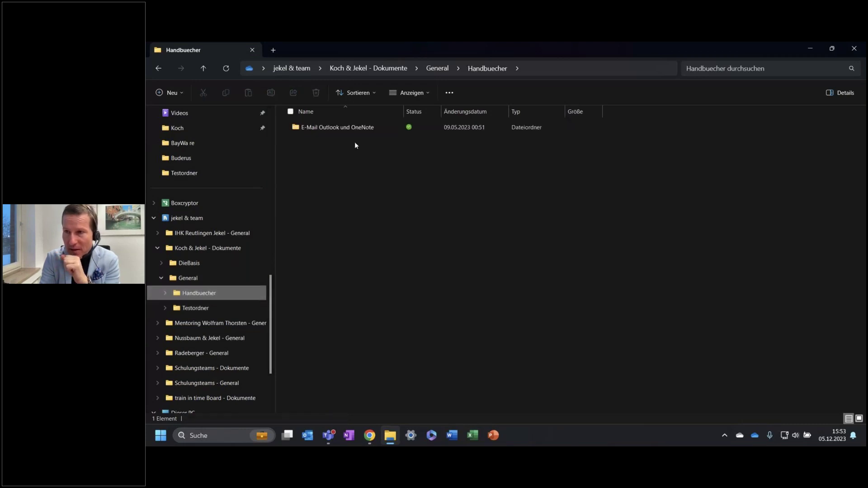
pyautogui.click(349, 131)
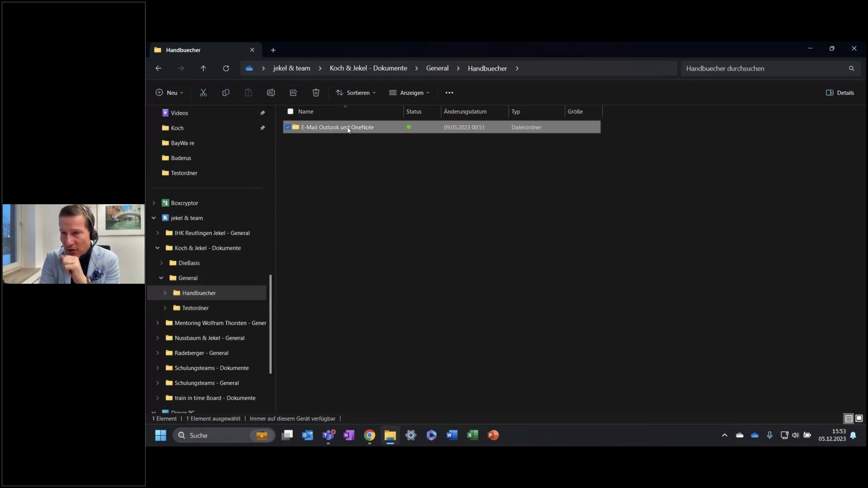
pyautogui.doubleClick(348, 128)
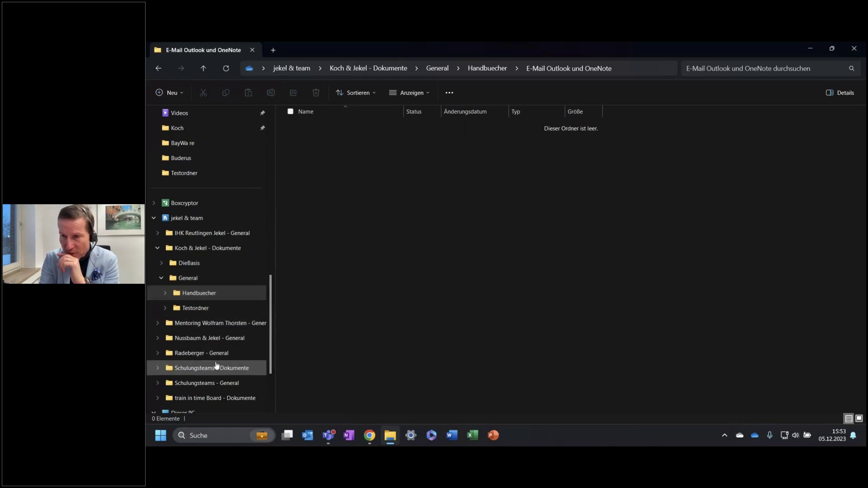
pyautogui.click(204, 384)
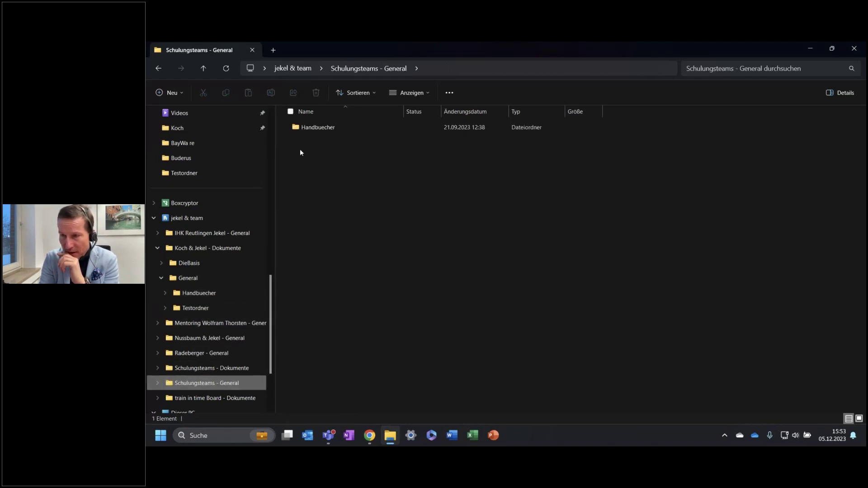
pyautogui.doubleClick(314, 127)
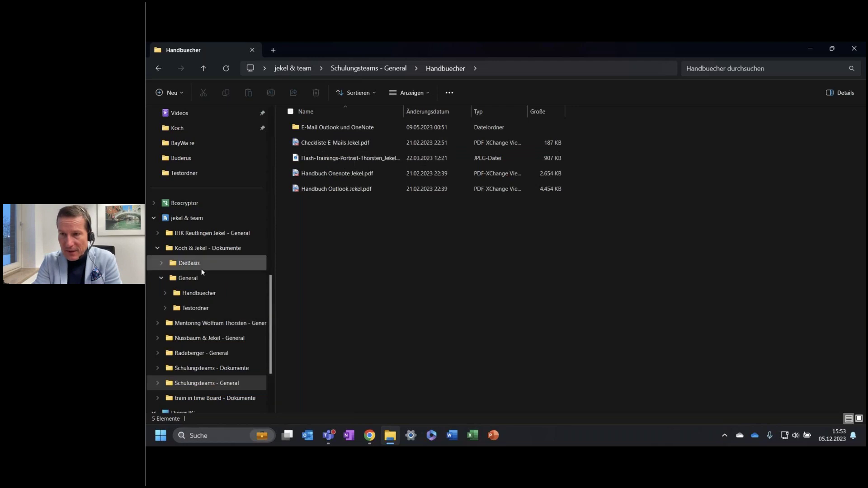
# Set the Testordner folder in Koch & Jekel - Dokumente > General to always be kept on this device.
pyautogui.click(194, 308)
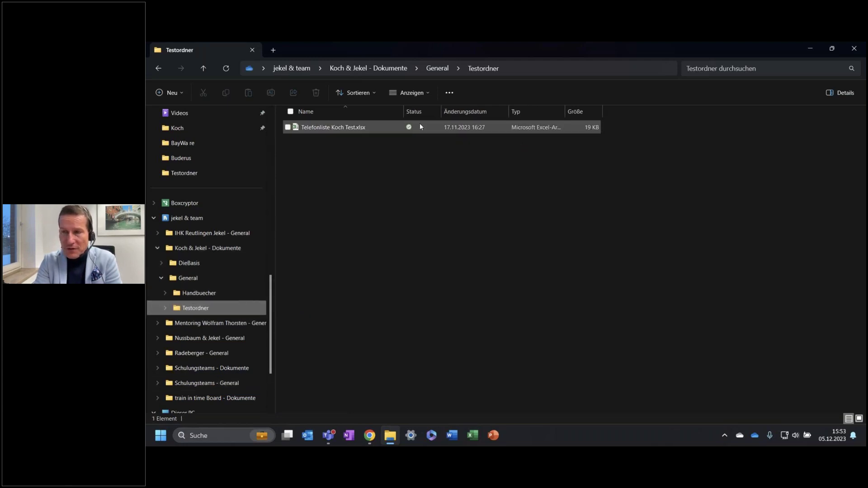
pyautogui.click(190, 280)
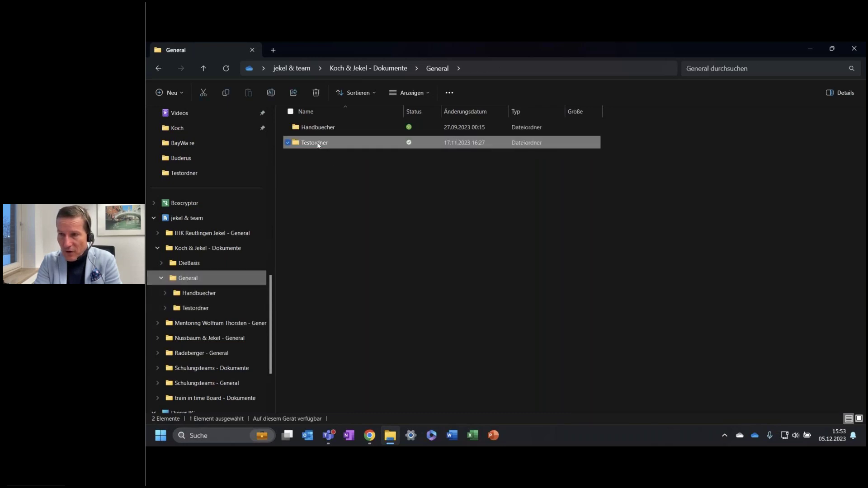
pyautogui.moveTo(316, 143)
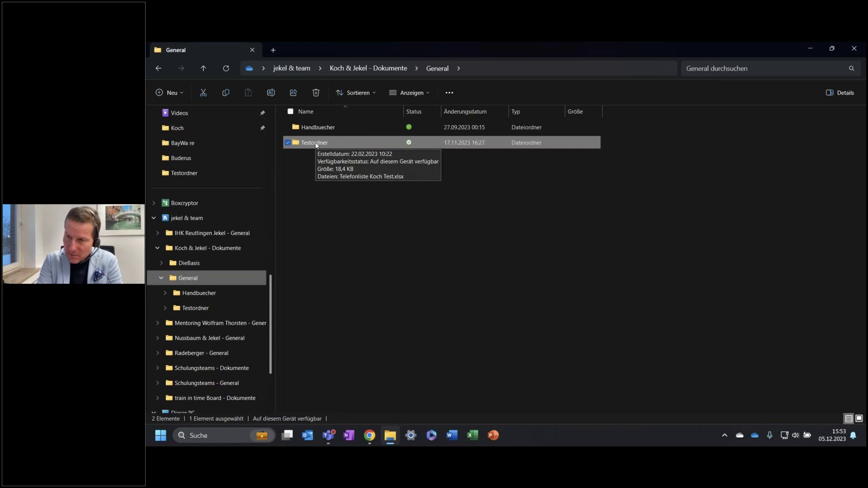
pyautogui.rightClick(316, 142)
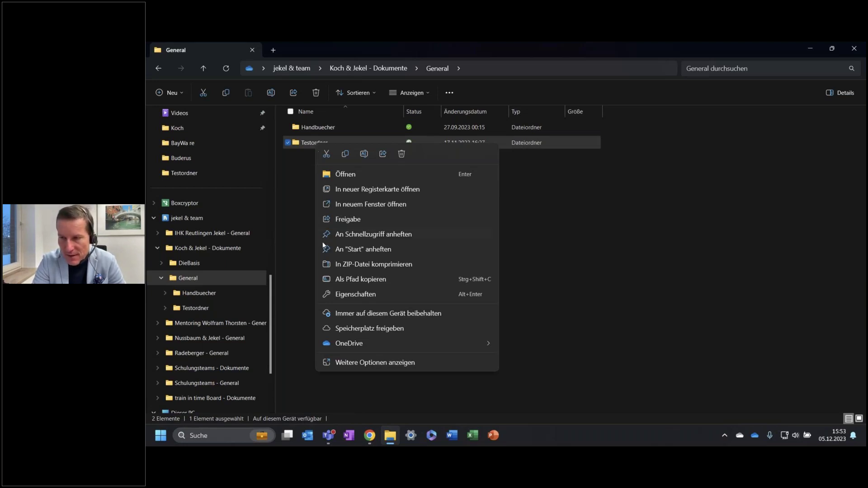
pyautogui.moveTo(346, 342)
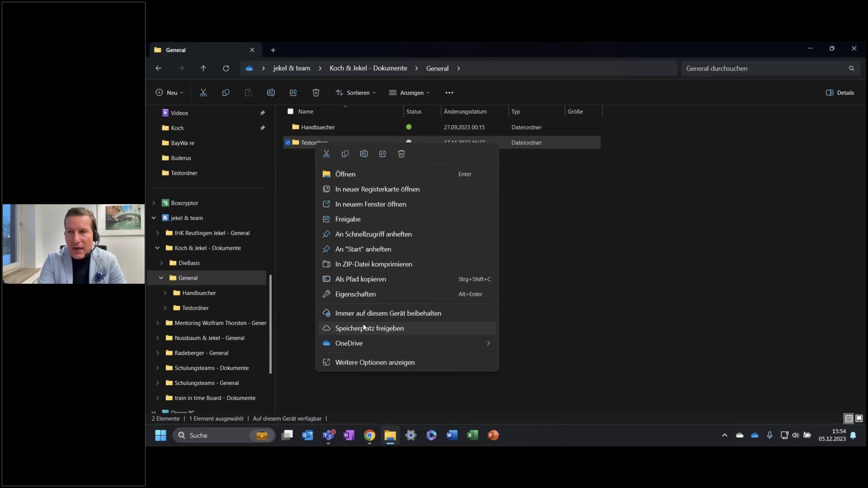
pyautogui.click(349, 313)
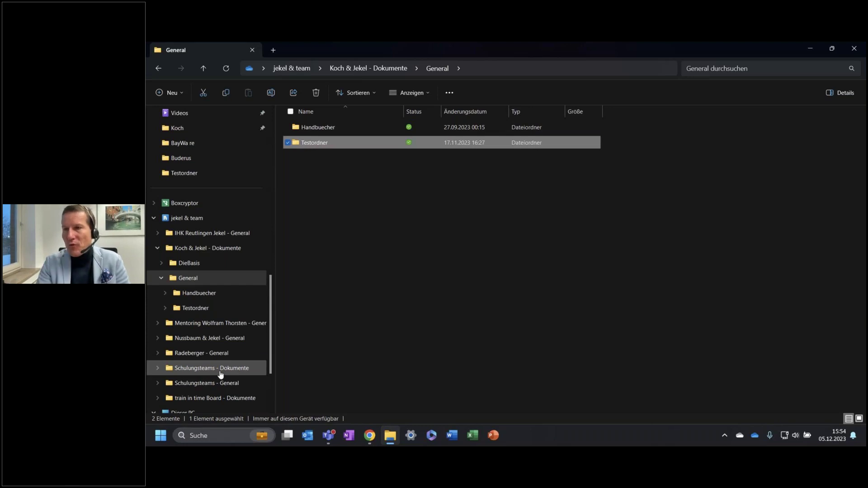
pyautogui.moveTo(326, 143)
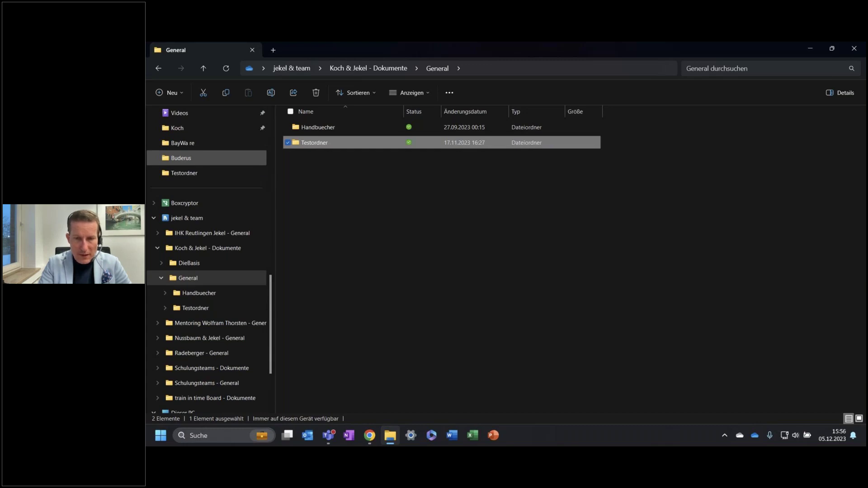
# Switch to the mirrored iPad's OneDrive app, view the Microsoft Teams-Chatdateien folder and return to the file list.
pyautogui.hotkey('alt', 'Tab')
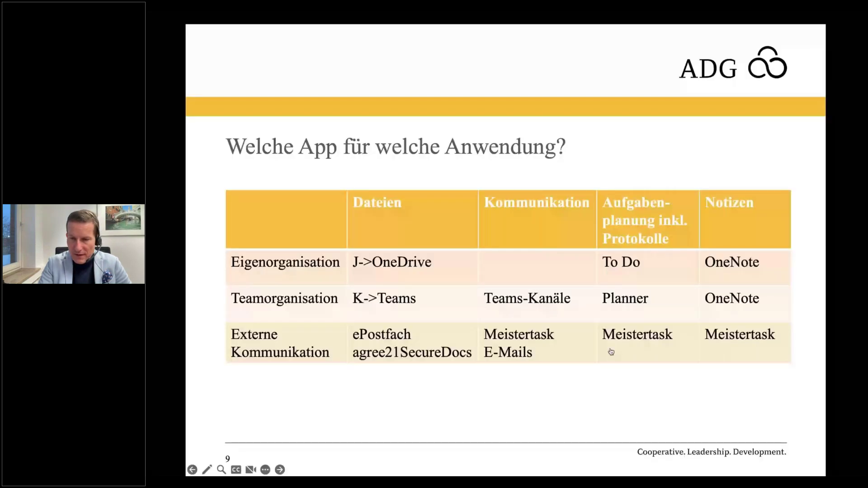
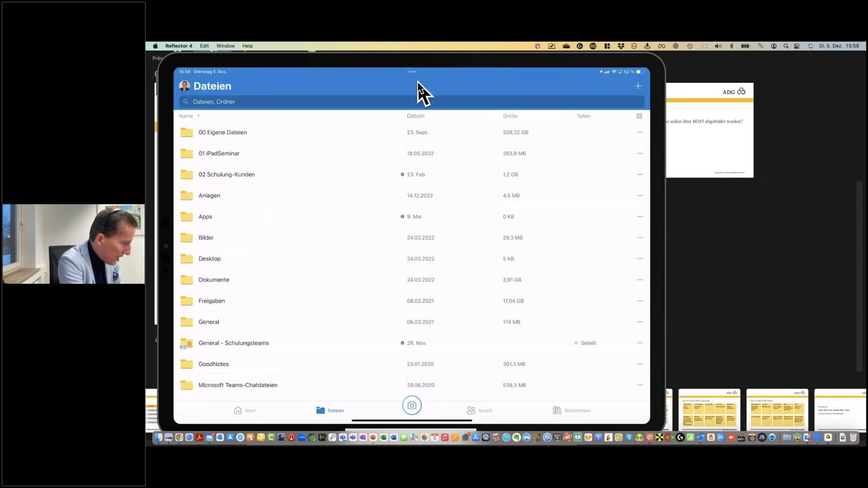
pyautogui.scroll(-2, 411, 253)
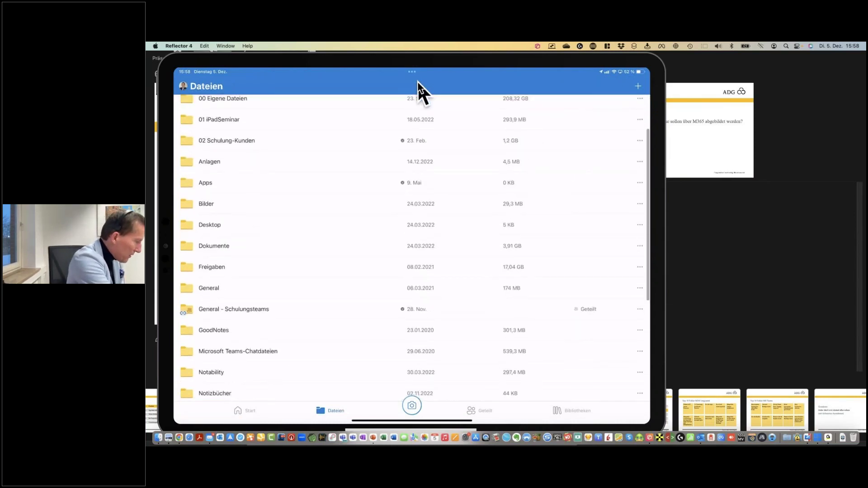
pyautogui.click(238, 351)
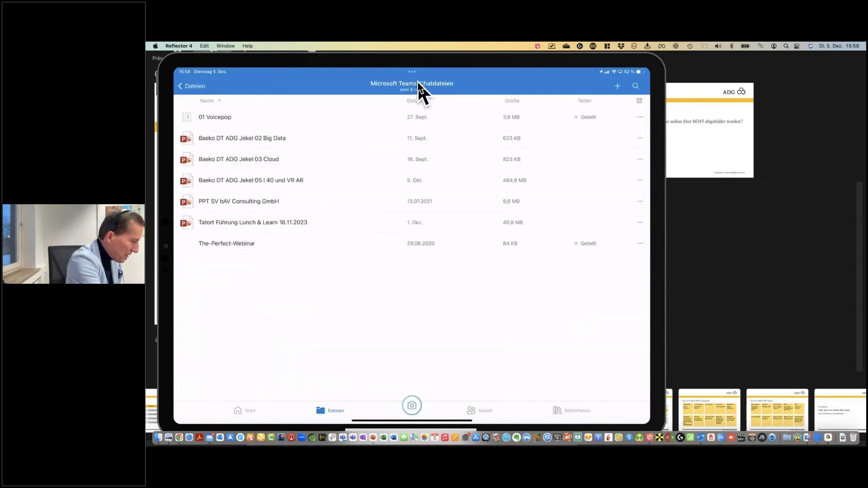
pyautogui.click(190, 86)
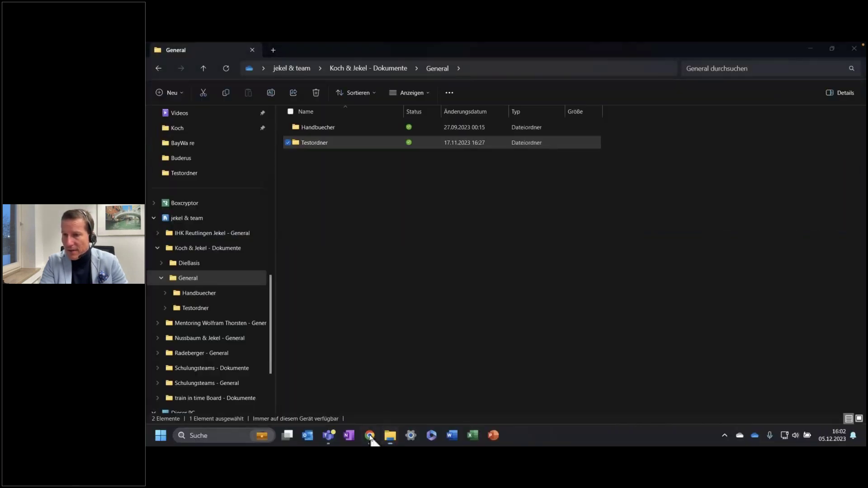
# Switch to Chrome, open the Microsoft 365 home page from the bookmarks and look through the recommended and quick-access files.
pyautogui.click(370, 436)
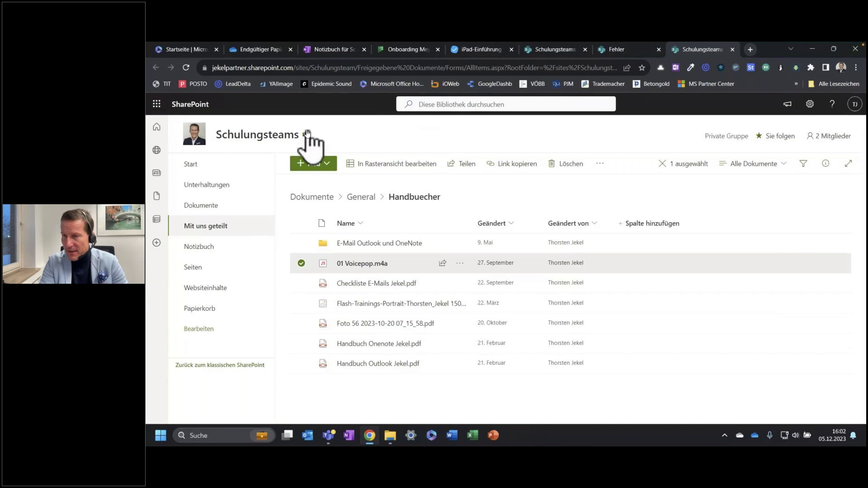
pyautogui.click(382, 85)
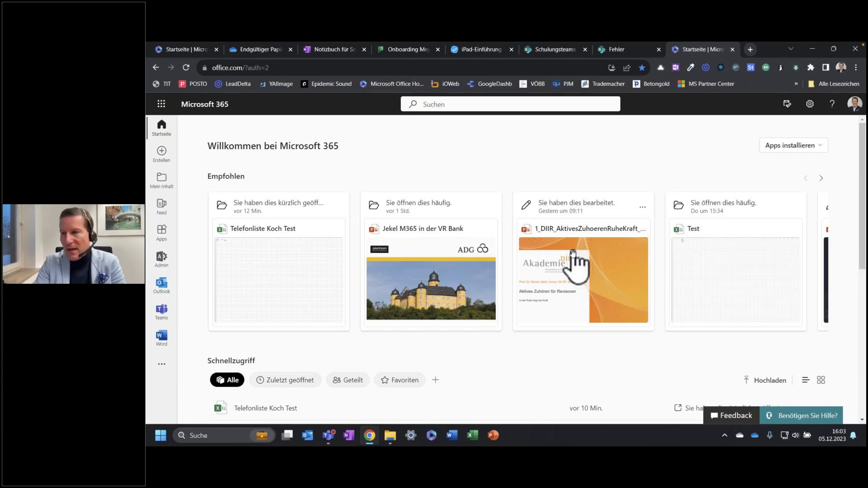
pyautogui.scroll(-1, 708, 266)
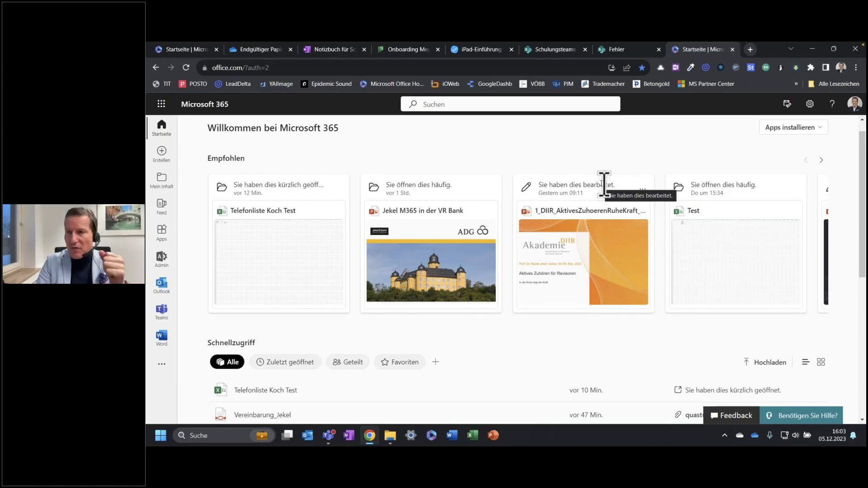
pyautogui.scroll(-5, 405, 349)
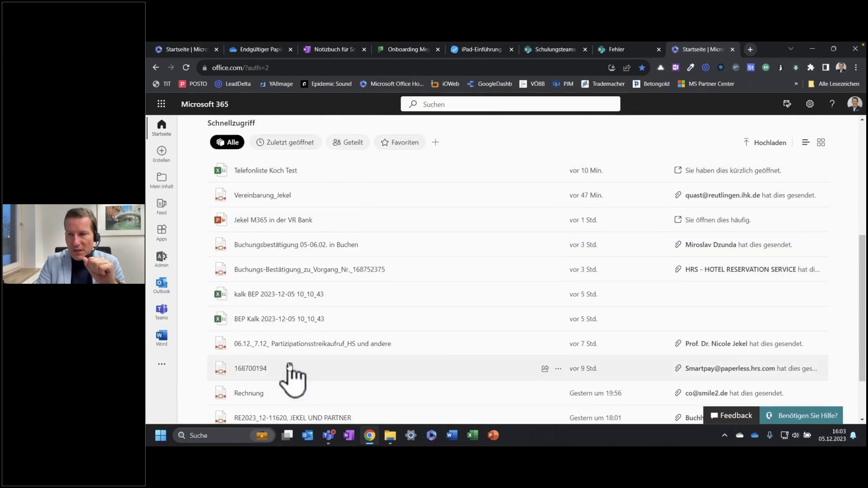
# Switch back to File Explorer and open the Testordner folder.
pyautogui.click(390, 436)
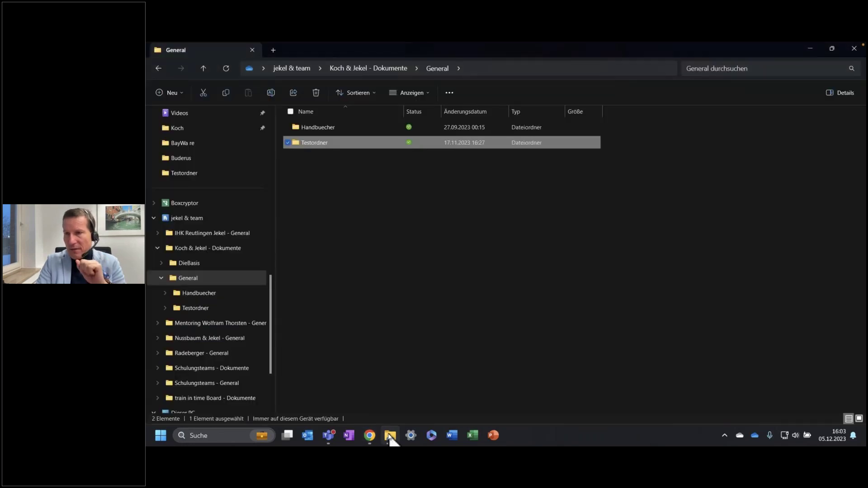
pyautogui.doubleClick(316, 144)
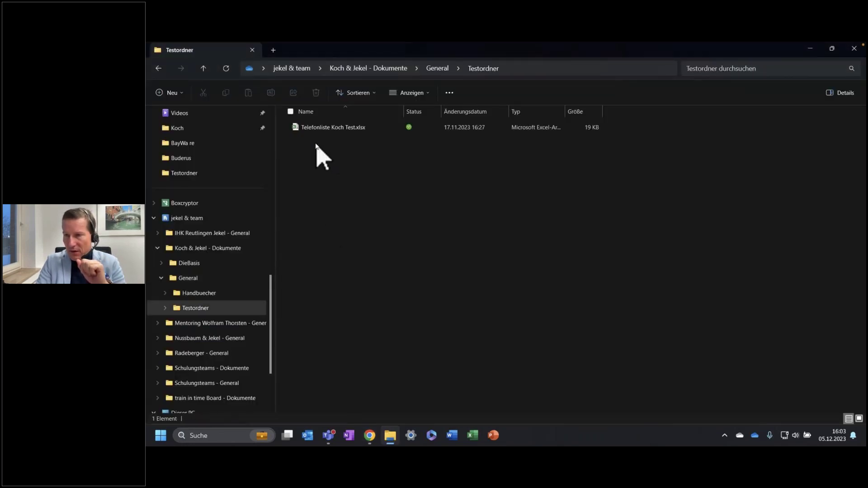
# Display the OneDrive version history of Telefonliste Koch Test.xlsx in the Testordner folder.
pyautogui.rightClick(335, 130)
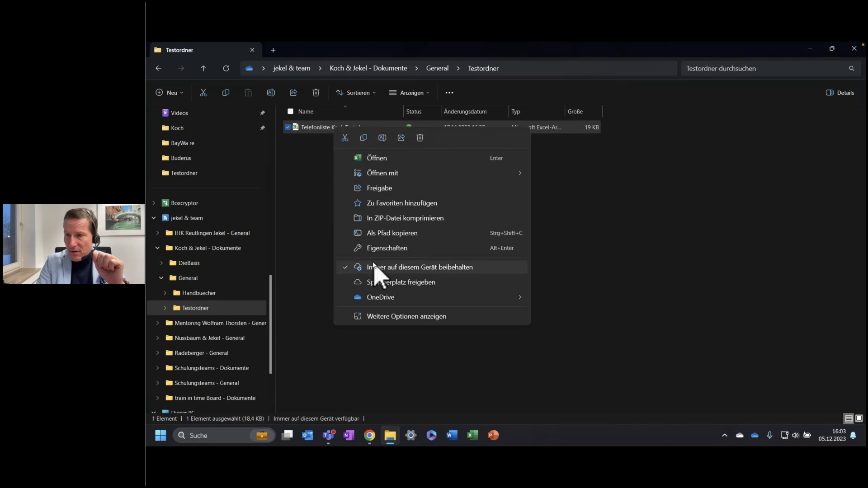
pyautogui.moveTo(379, 299)
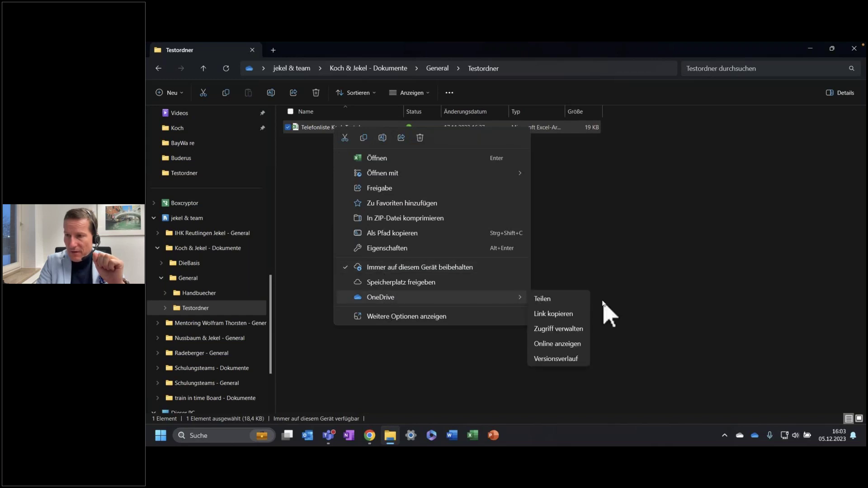
pyautogui.click(561, 360)
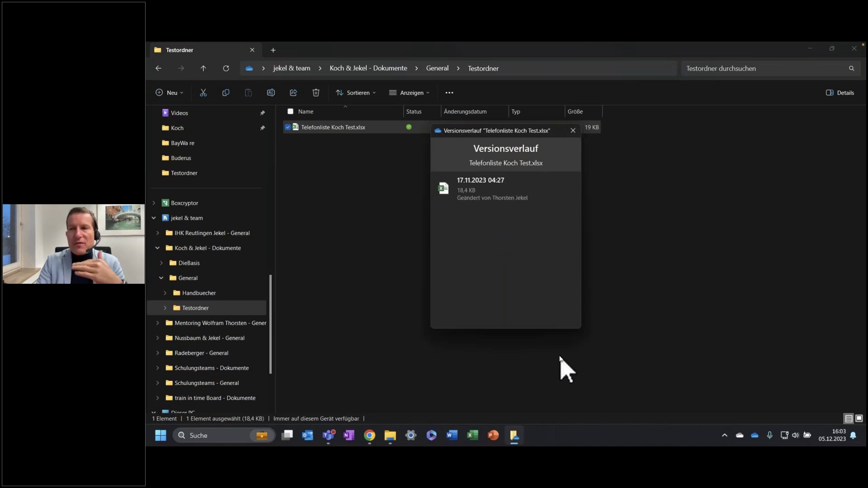
pyautogui.moveTo(537, 198)
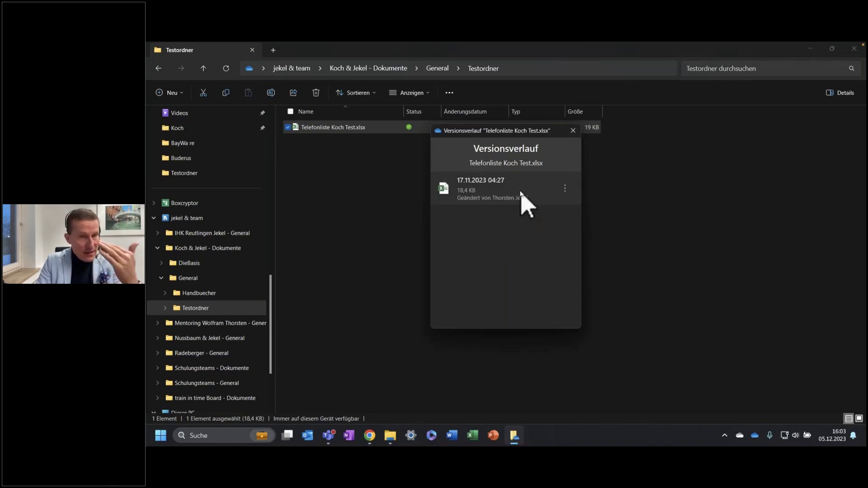
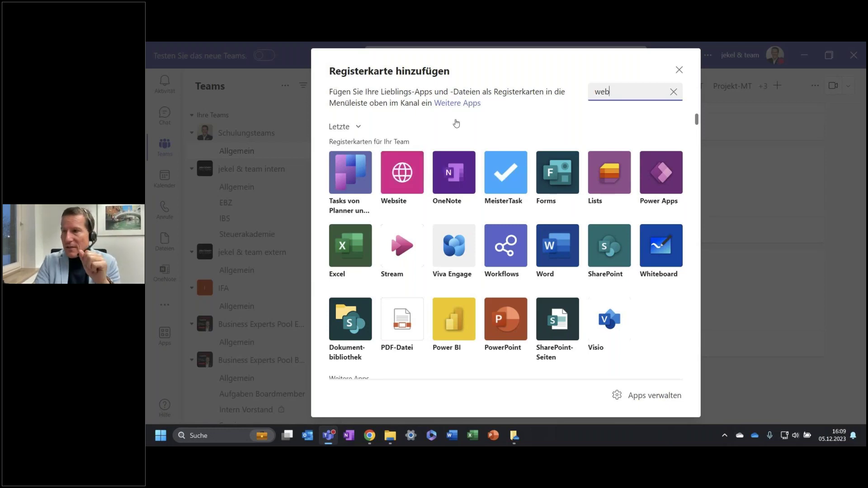
# Cancel adding a channel tab in Teams, open the Projekt-MT board in Schulungsteams > Allgemein and accept all cookies.
pyautogui.click(680, 69)
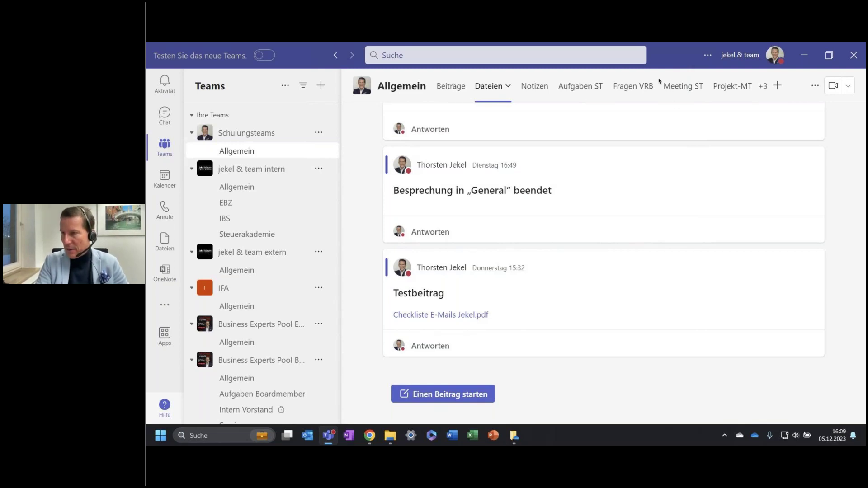
pyautogui.click(734, 88)
pyautogui.click(734, 87)
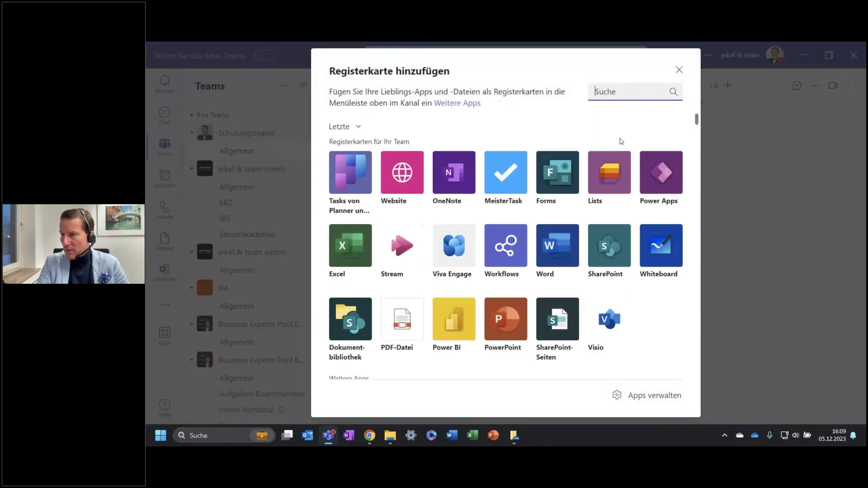
pyautogui.click(680, 70)
pyautogui.click(667, 88)
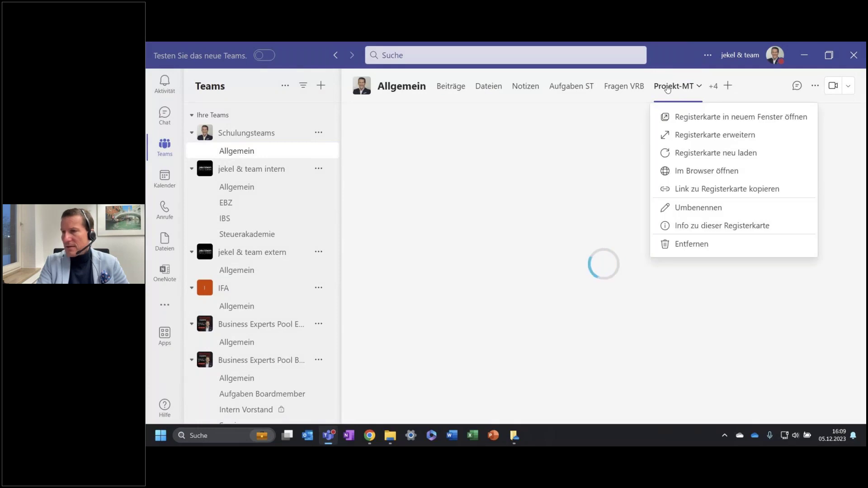
pyautogui.click(590, 185)
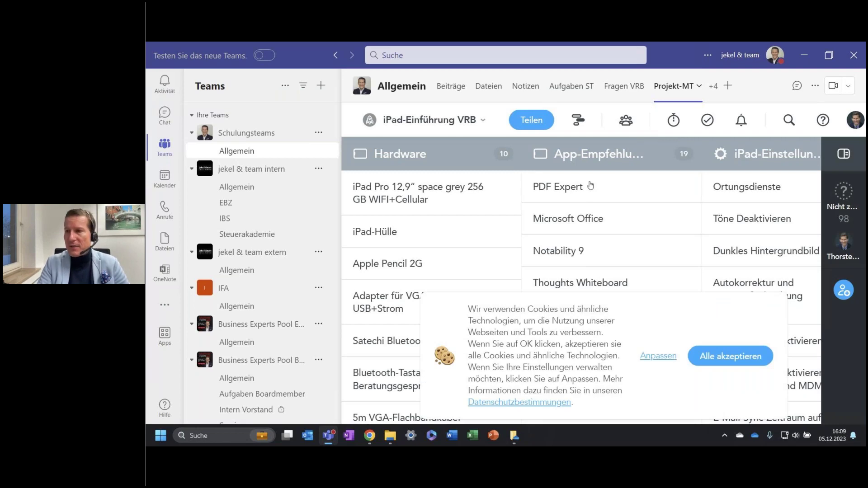
pyautogui.click(726, 357)
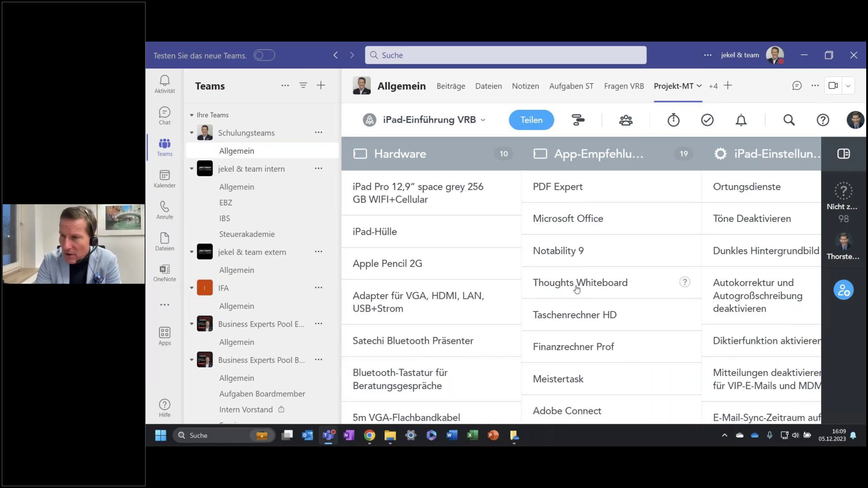
# Look through the iPad-Einführung VRB board's columns from Hardware across to To Do, In Arbeit and Rückfragen.
pyautogui.hscroll(5, 586, 264)
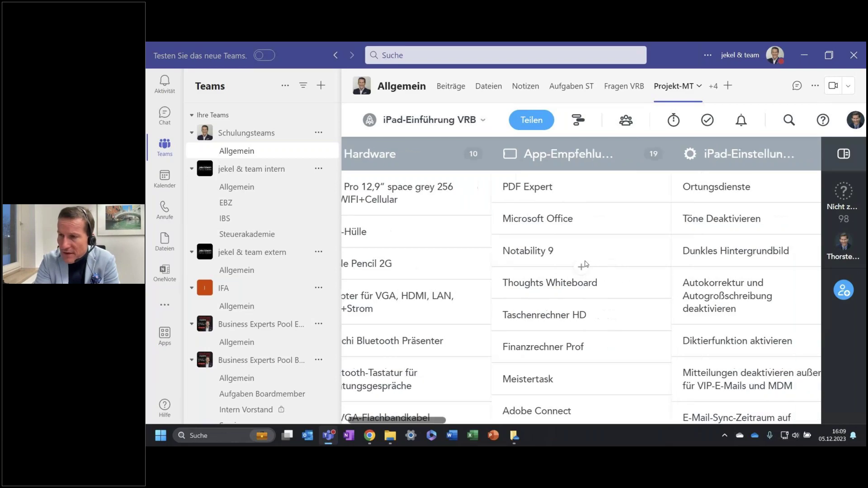
pyautogui.hscroll(5, 587, 264)
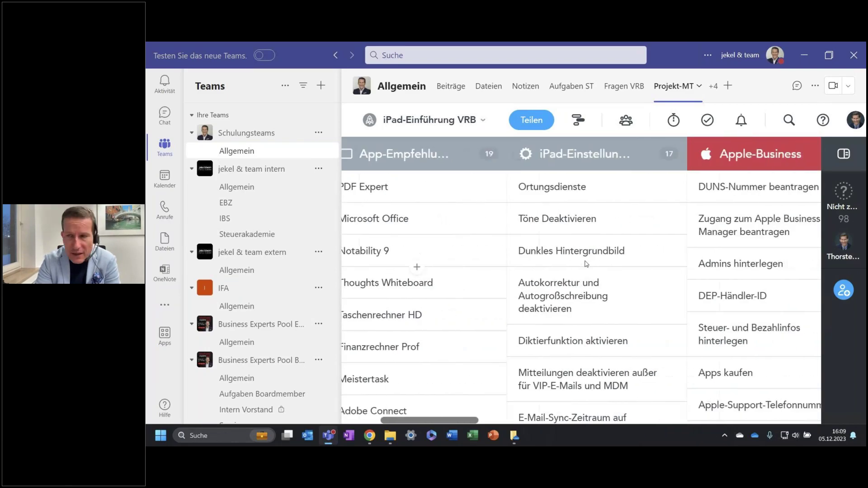
pyautogui.hscroll(5, 586, 264)
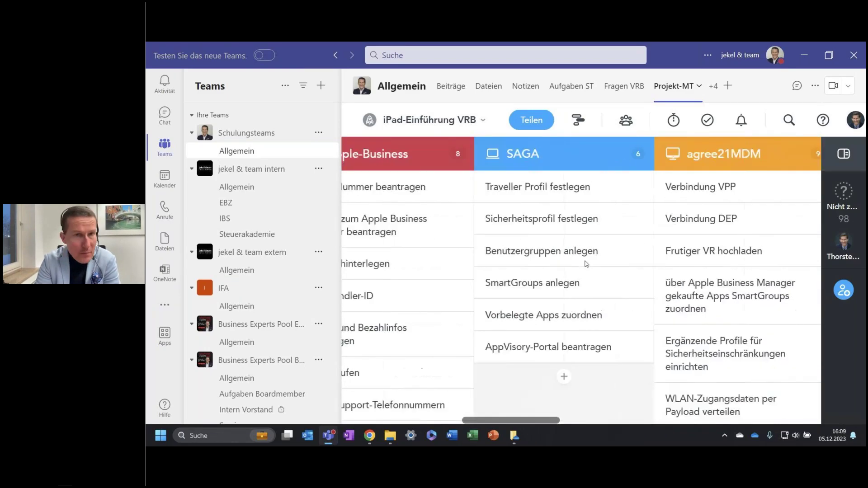
pyautogui.hscroll(1, 586, 264)
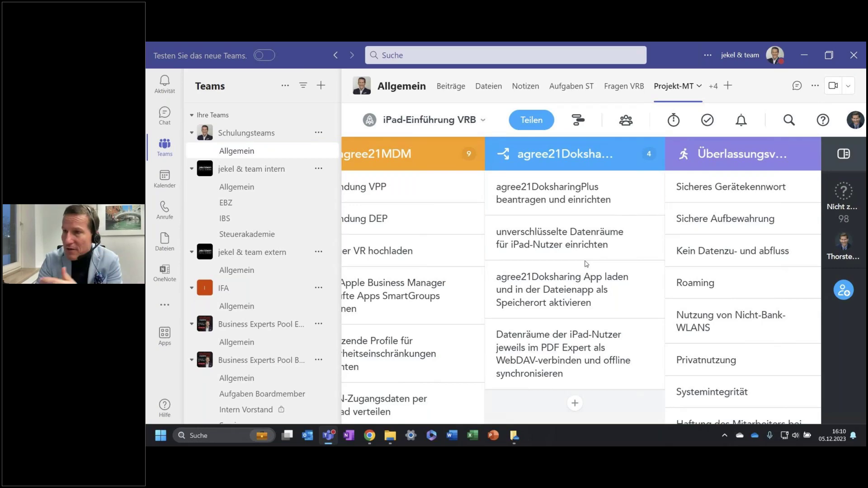
pyautogui.hscroll(10, 585, 263)
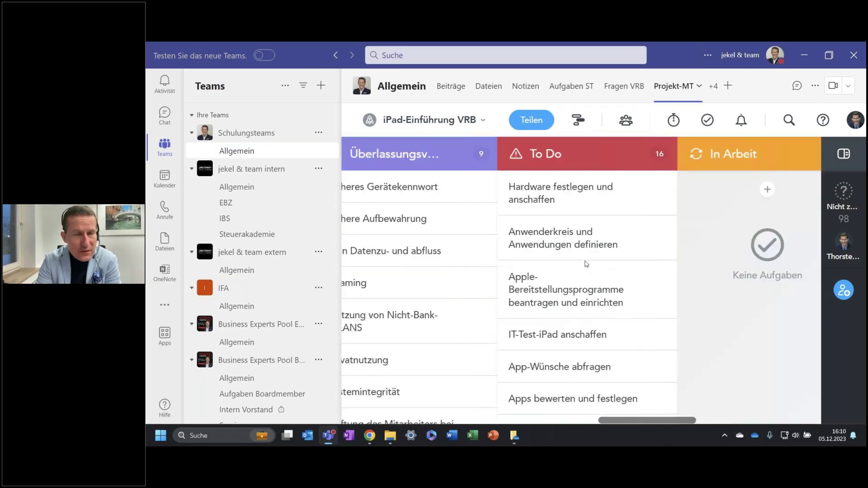
pyautogui.hscroll(1, 585, 263)
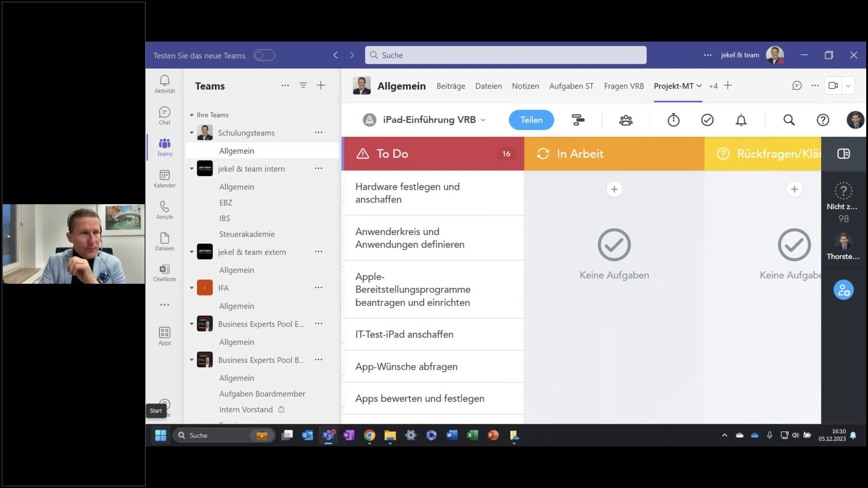
# Glance at the app overview slide, return to Teams and review the older posts in Schulungsteams > Allgemein.
pyautogui.hotkey('alt', 'Tab')
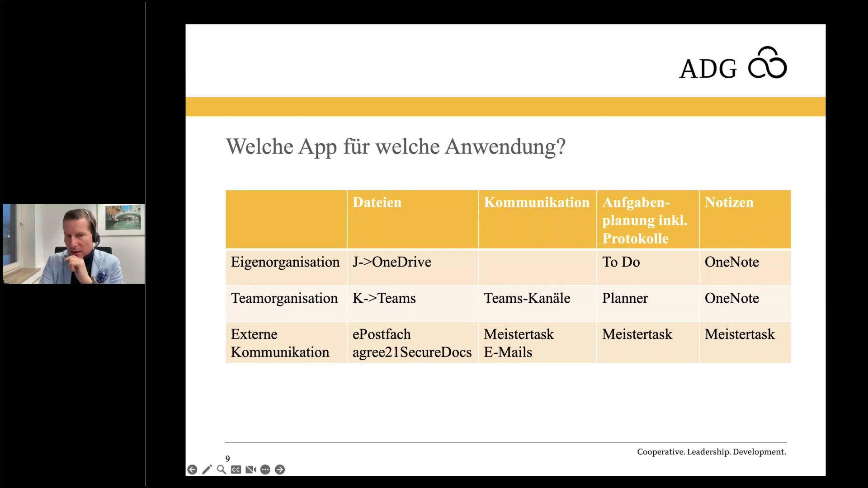
pyautogui.hotkey('alt', 'Tab')
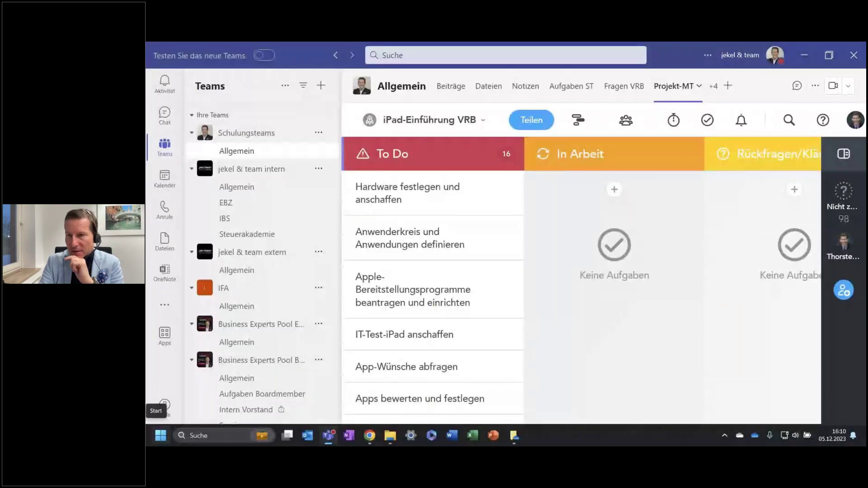
pyautogui.click(260, 152)
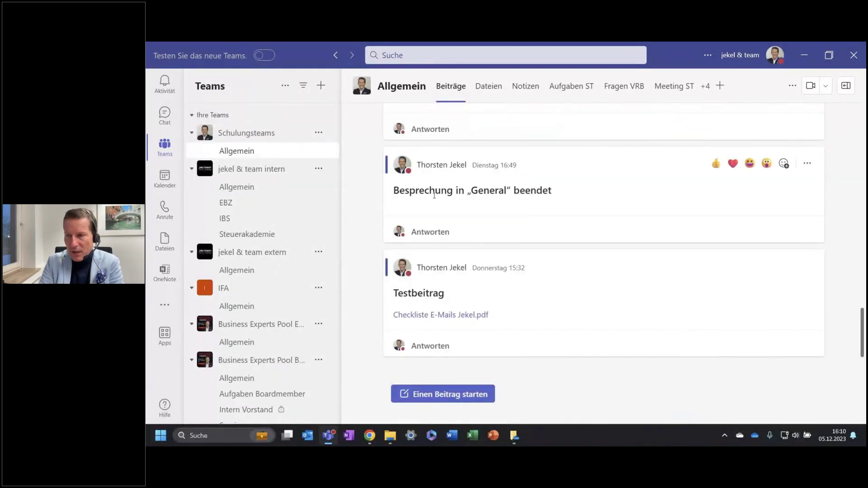
pyautogui.scroll(10, 435, 198)
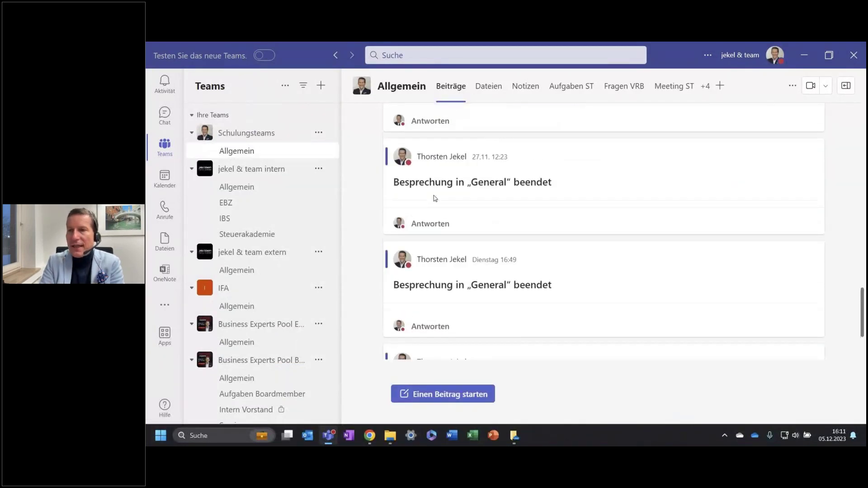
pyautogui.scroll(3, 435, 198)
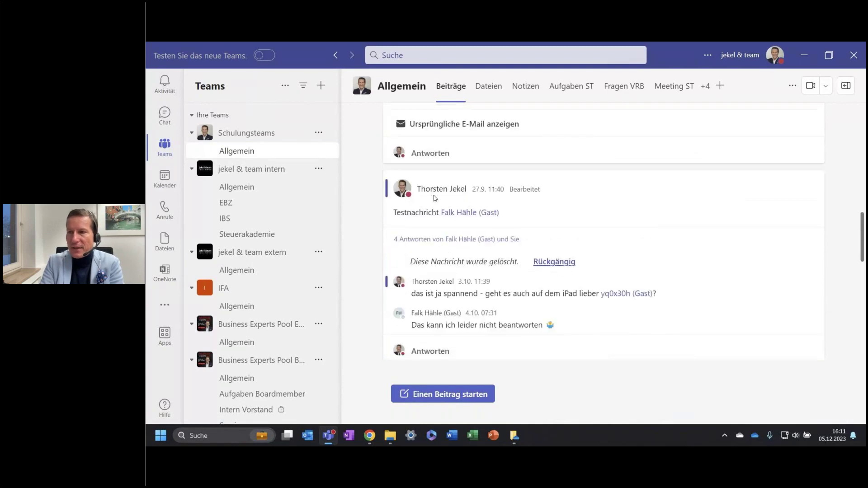
pyautogui.scroll(-3, 434, 197)
pyautogui.scroll(1, 434, 197)
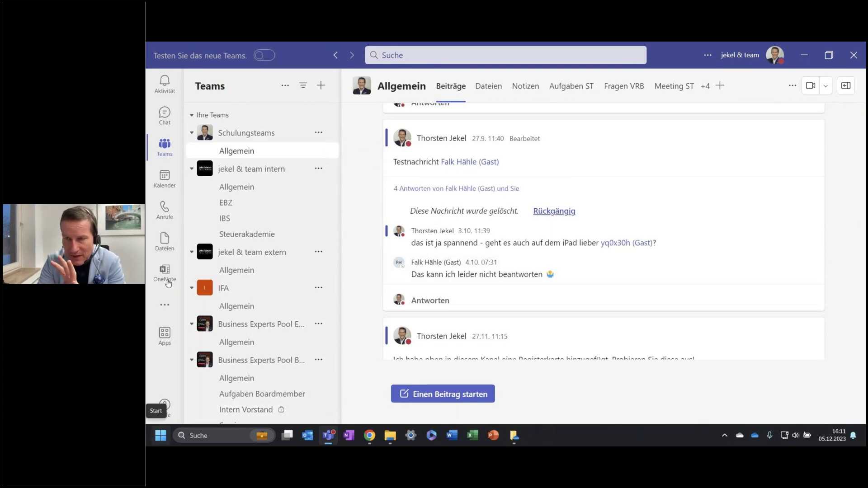
# View the messages and shared files of the Mastermind-Quick-Chat, and return to the Schulungsteams Allgemein channel.
pyautogui.click(166, 115)
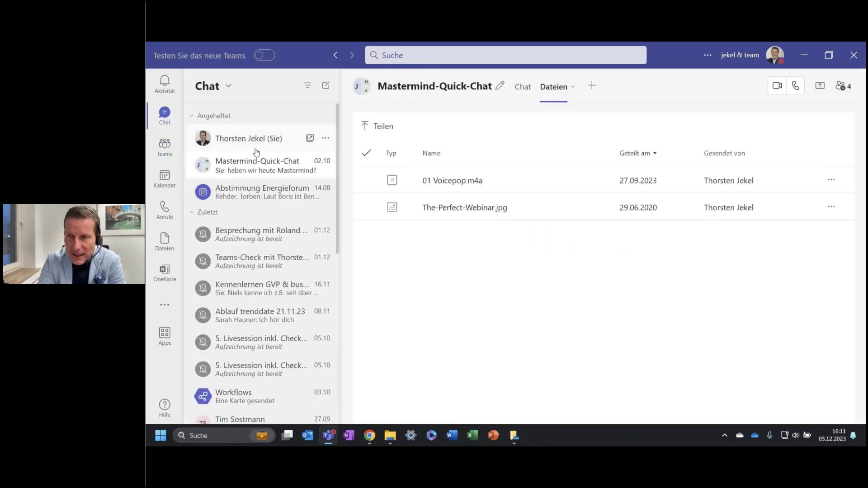
pyautogui.click(522, 95)
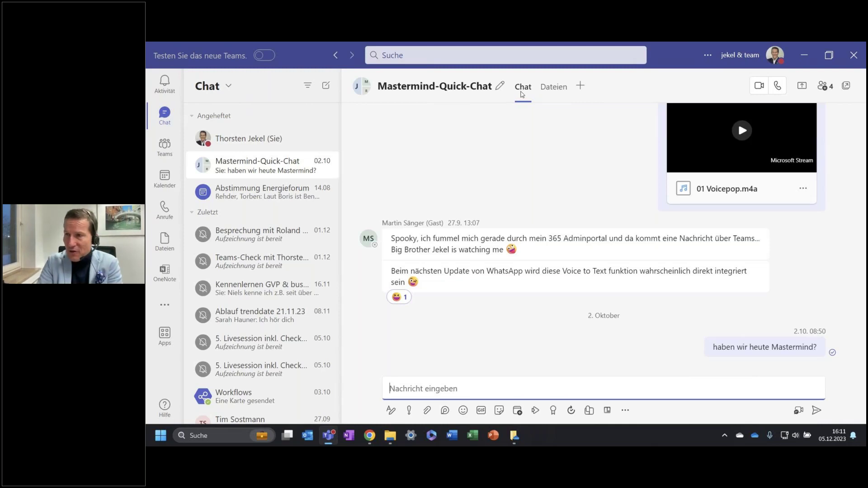
pyautogui.click(554, 87)
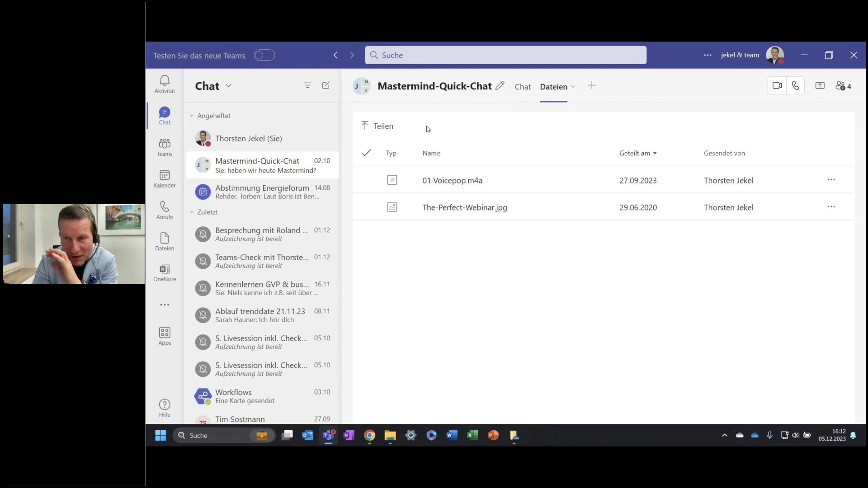
pyautogui.click(165, 147)
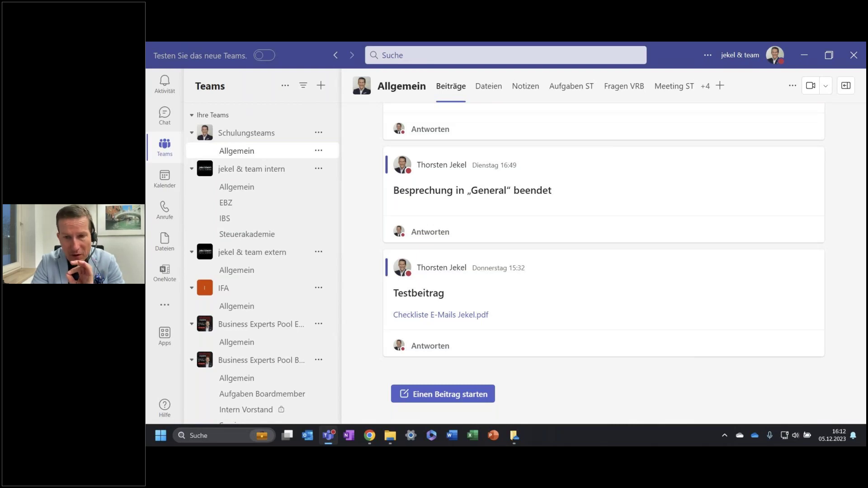
# Check the app overview slide, return to Teams and look through the buckets of the Aufgaben ST task board.
pyautogui.hotkey('alt', 'Tab')
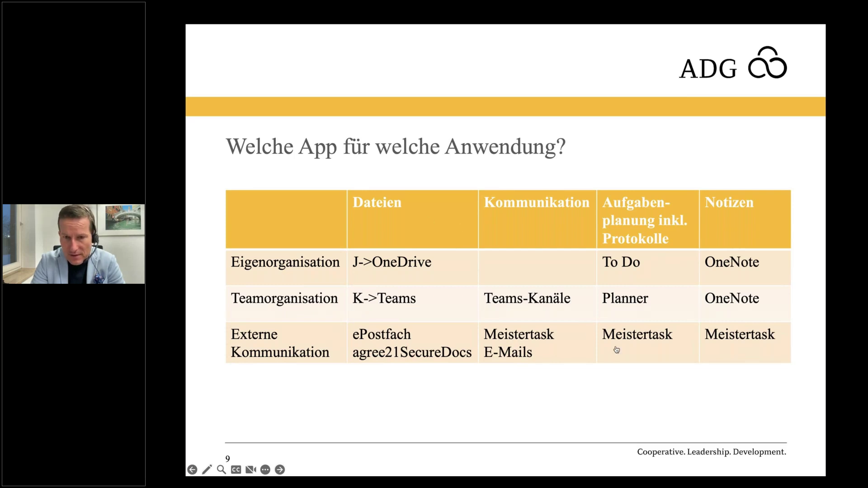
pyautogui.hotkey('alt', 'Tab')
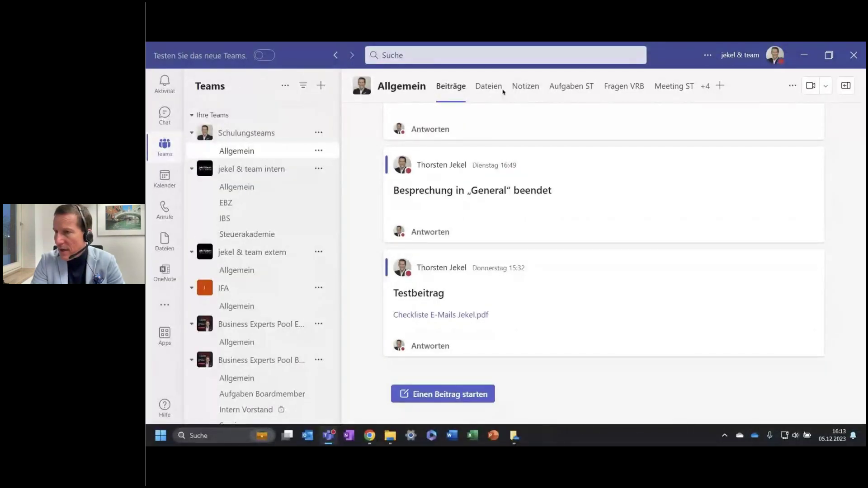
pyautogui.click(570, 88)
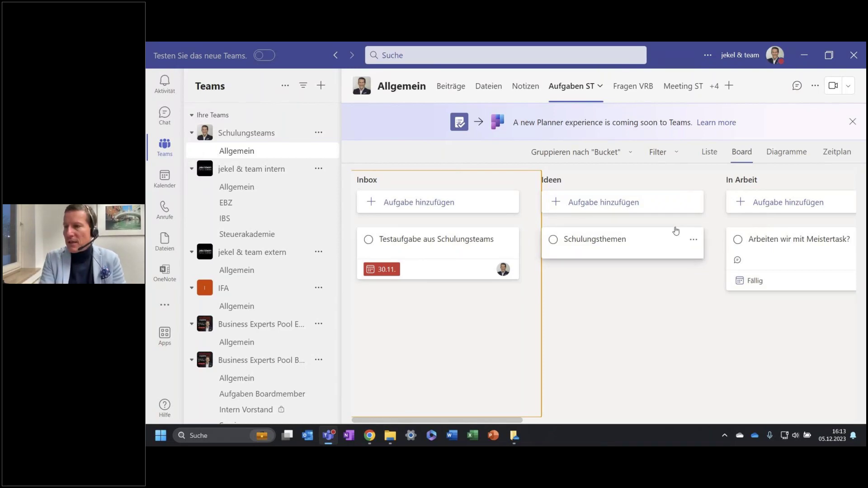
pyautogui.hscroll(1, 676, 231)
pyautogui.hscroll(10, 676, 231)
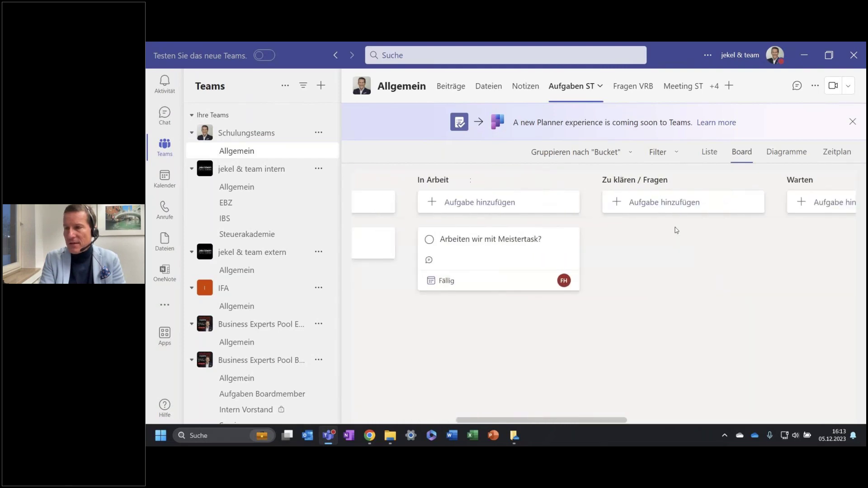
pyautogui.hscroll(4, 677, 231)
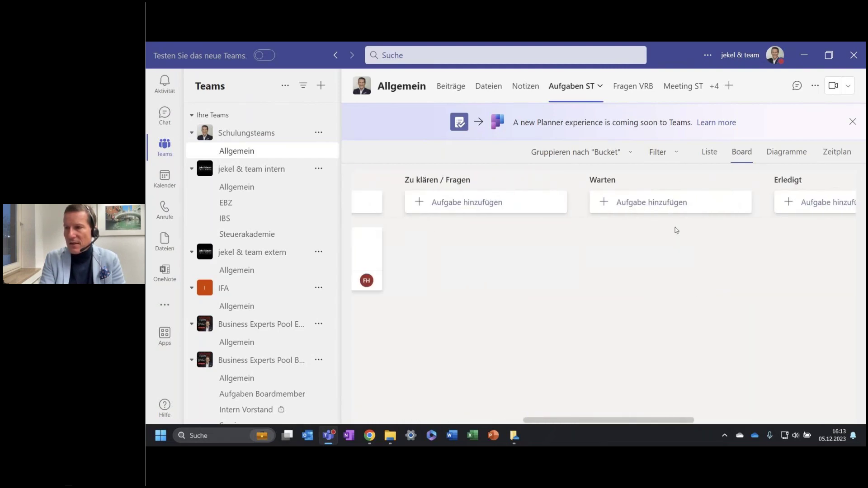
pyautogui.hscroll(1, 677, 231)
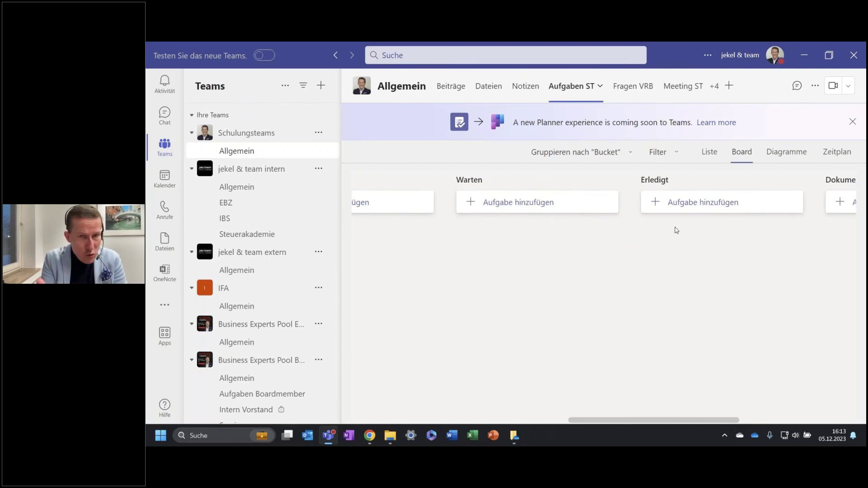
pyautogui.hscroll(-10, 676, 231)
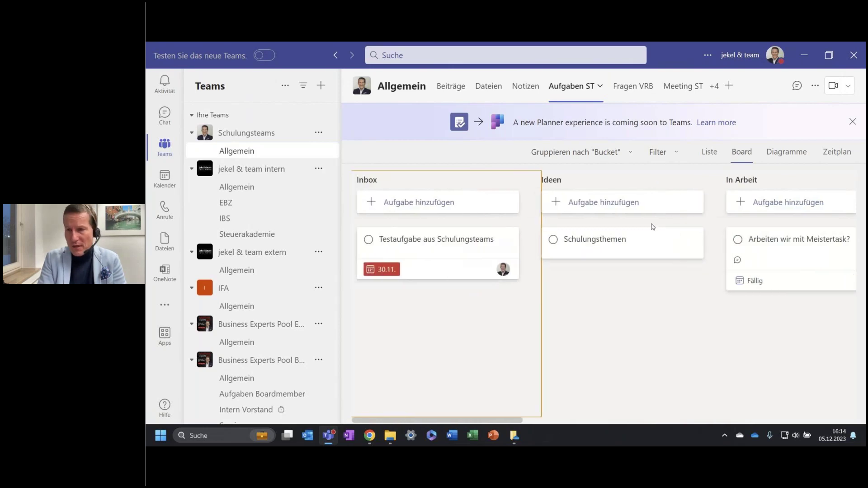
# Open the Aufgaben Boardmember channel of the Business Experts Pool B... team.
pyautogui.scroll(-1, 266, 339)
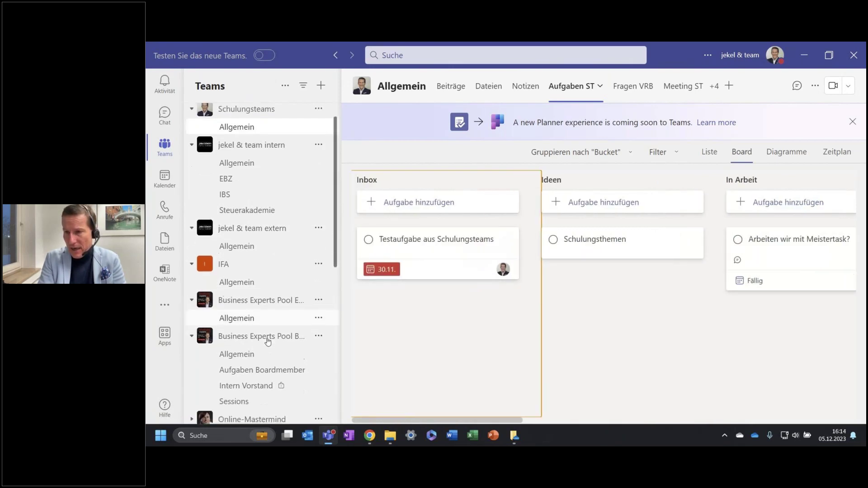
pyautogui.click(267, 353)
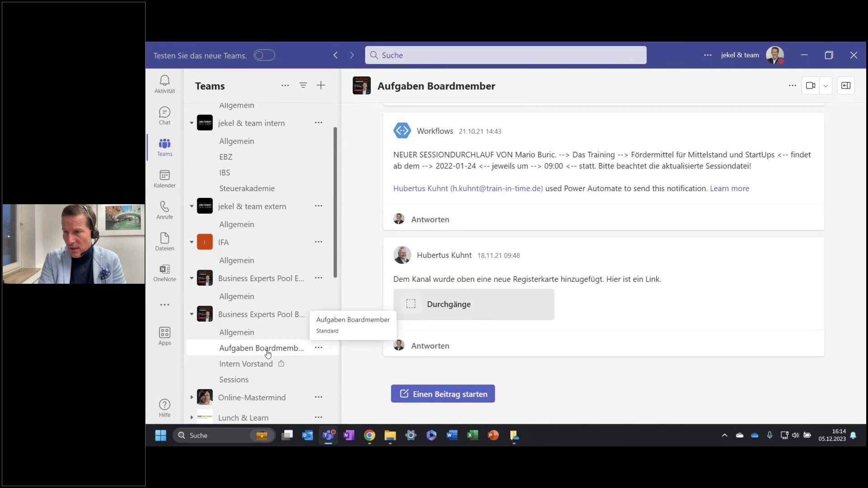
# Open the TiT TASKS Boardmember board, look through its buckets as far as Dokumentiert and dismiss the new Planner experience banner.
pyautogui.click(616, 92)
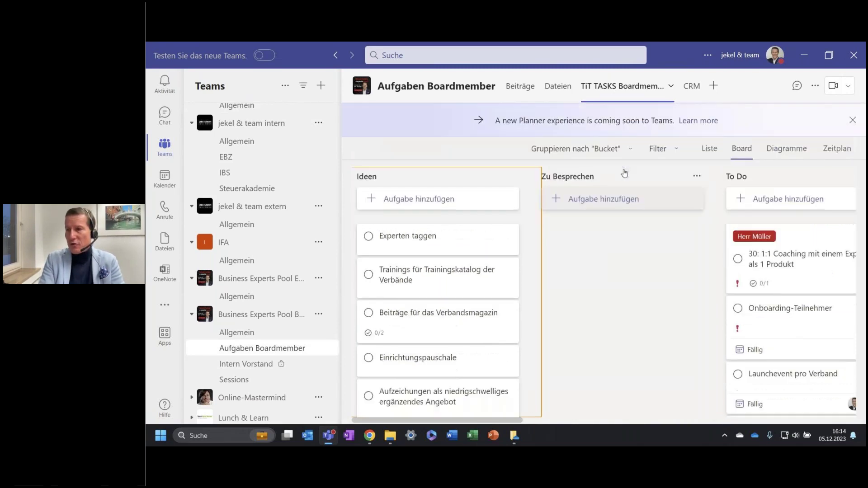
pyautogui.hscroll(5, 659, 207)
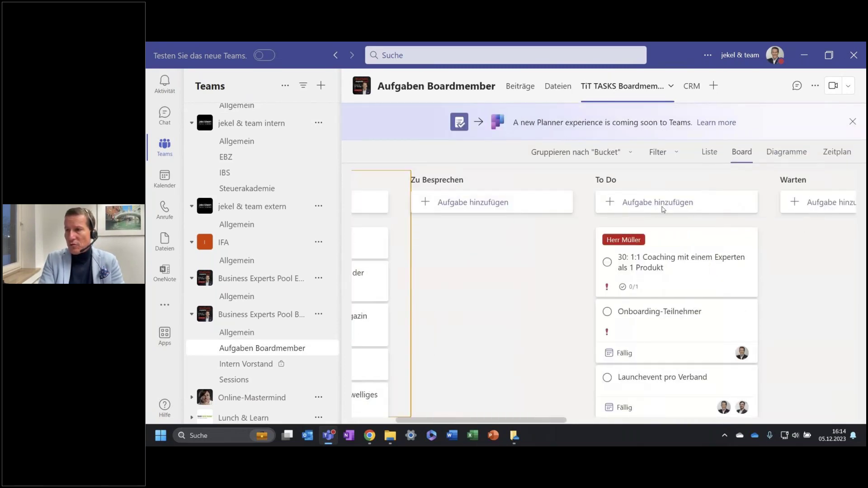
pyautogui.hscroll(8, 663, 209)
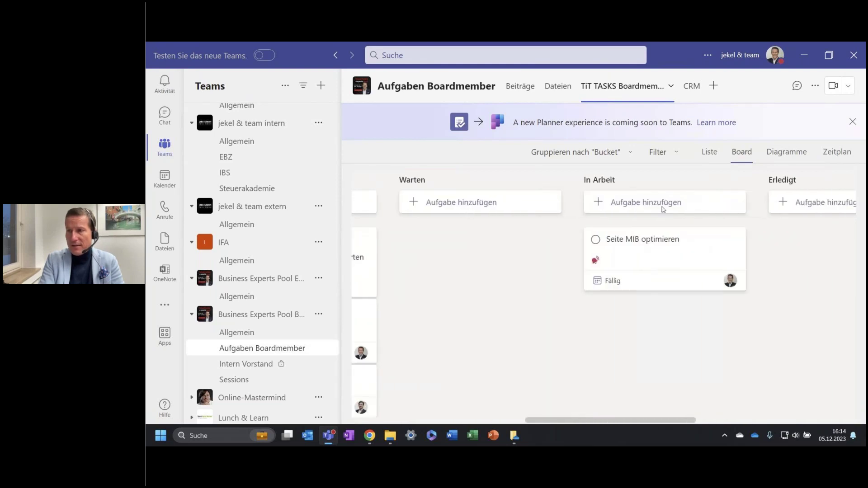
pyautogui.hscroll(5, 662, 209)
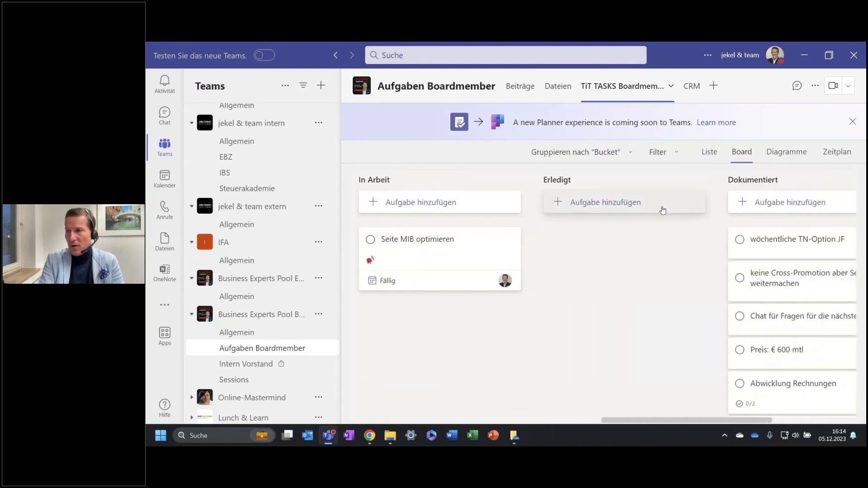
pyautogui.click(853, 122)
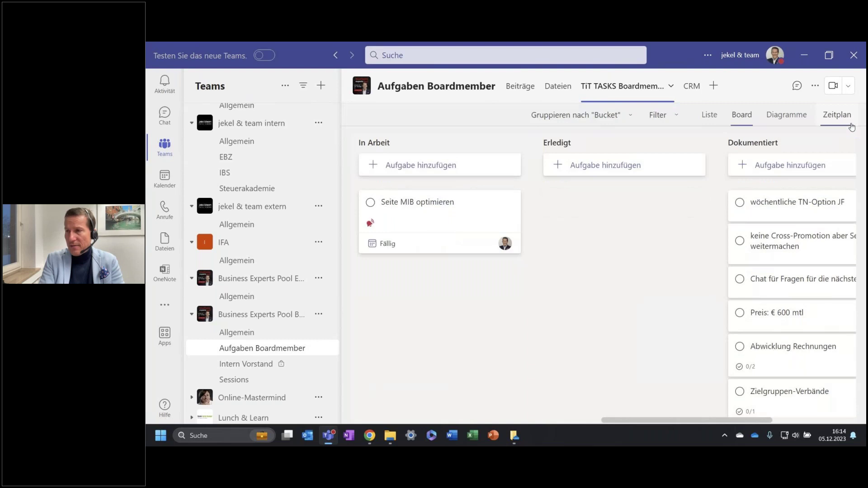
# Group the board's tasks by "Zugewiesen an" and look through the columns of the assigned people.
pyautogui.click(629, 119)
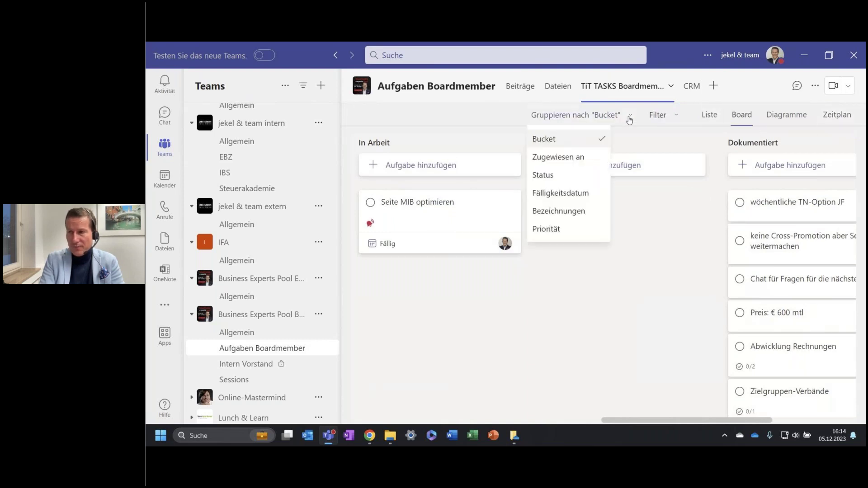
pyautogui.click(572, 158)
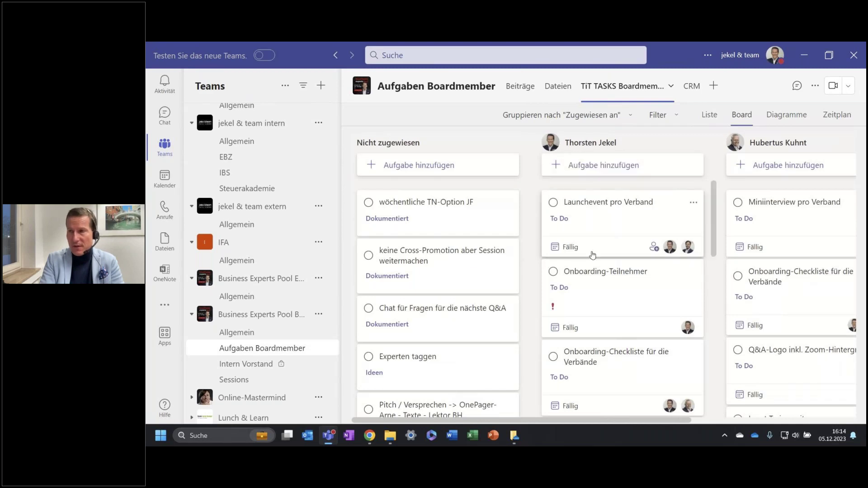
pyautogui.hscroll(4, 592, 255)
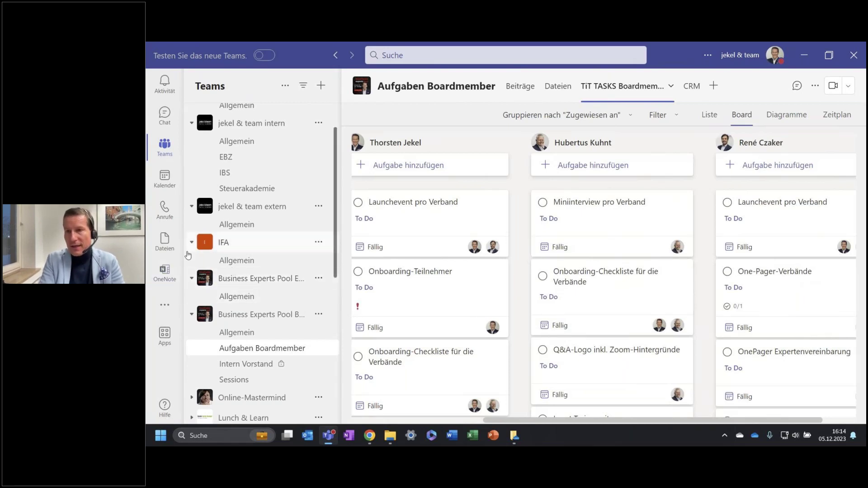
# Open the Tasks von Planner und To Do app in Teams and review the Wichtig and Mir zugewiesen task lists.
pyautogui.click(164, 304)
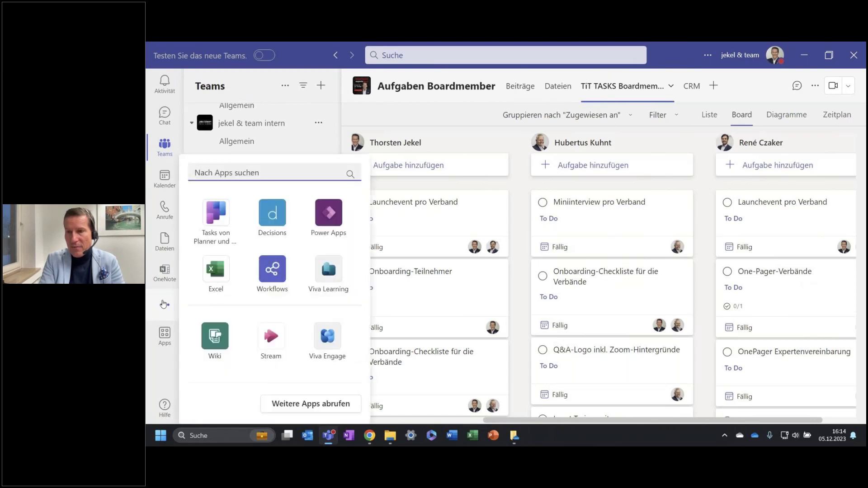
pyautogui.click(216, 216)
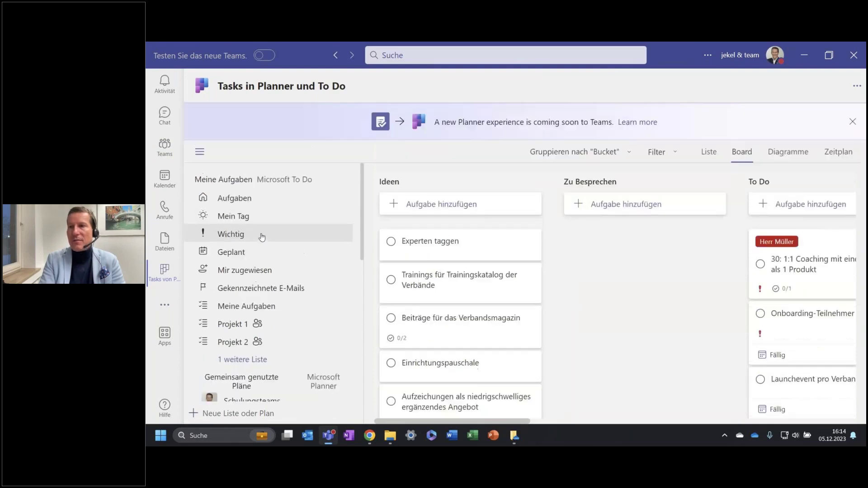
pyautogui.click(262, 236)
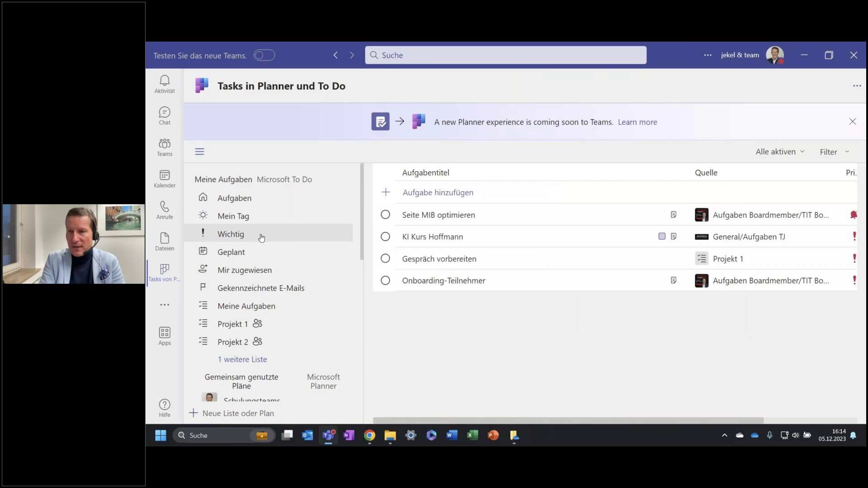
pyautogui.click(256, 271)
pyautogui.scroll(-3, 660, 244)
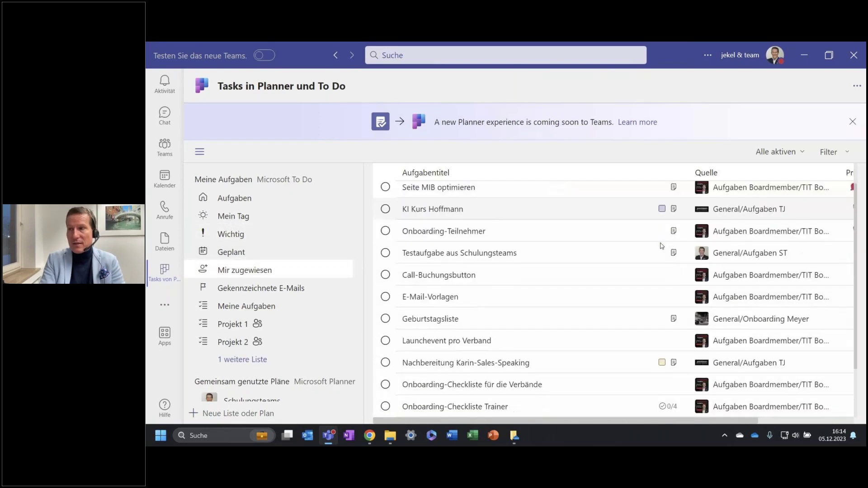
pyautogui.scroll(3, 665, 242)
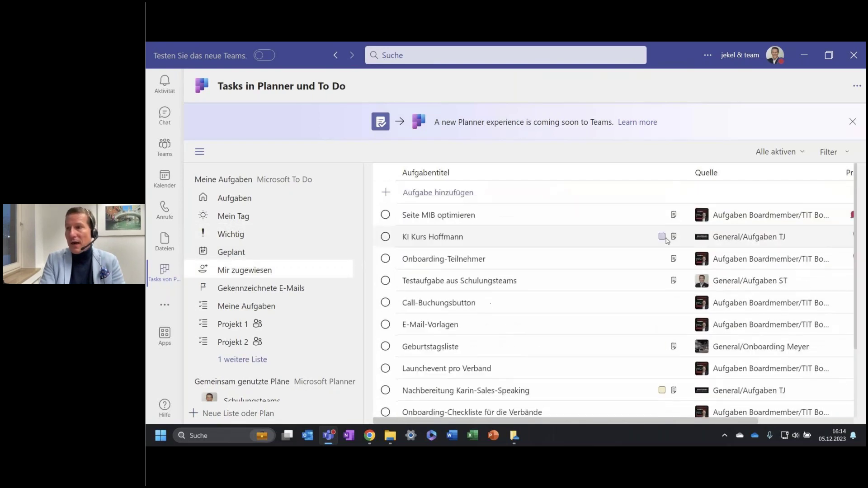
# Dismiss the new Planner experience banner and check the "Alle aktiven" filter of the assigned tasks without changing it.
pyautogui.click(852, 122)
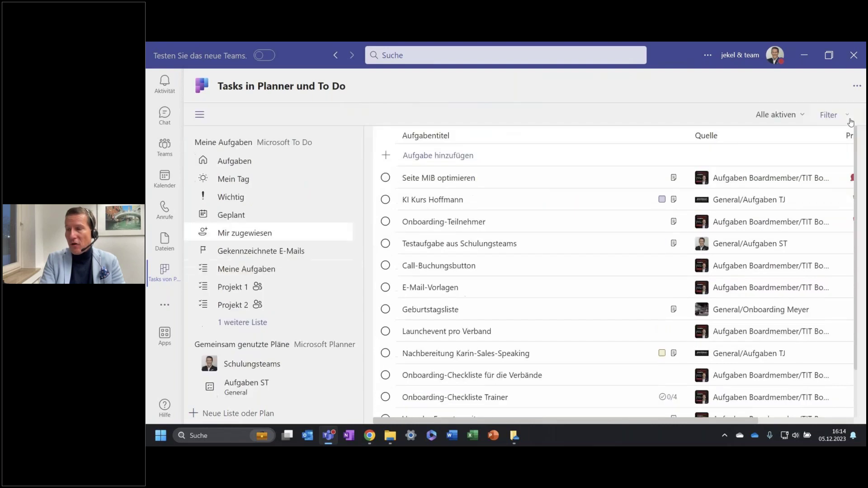
pyautogui.click(802, 118)
pyautogui.click(801, 118)
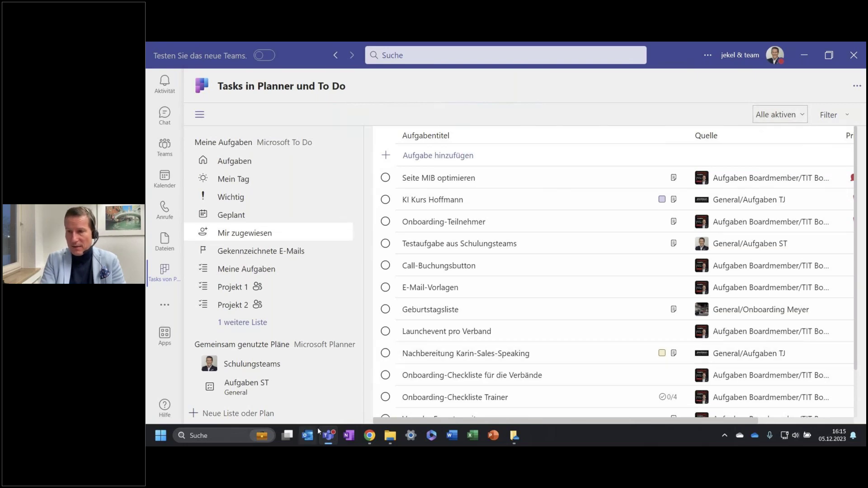
# Switch to Microsoft 365 in Chrome, open Planner from the list of apps and look through the pinned plans in the hub.
pyautogui.click(372, 434)
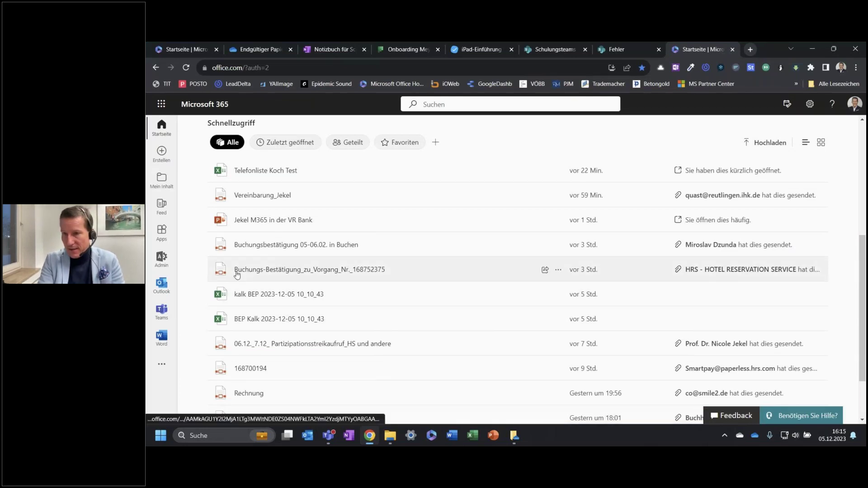
pyautogui.click(160, 362)
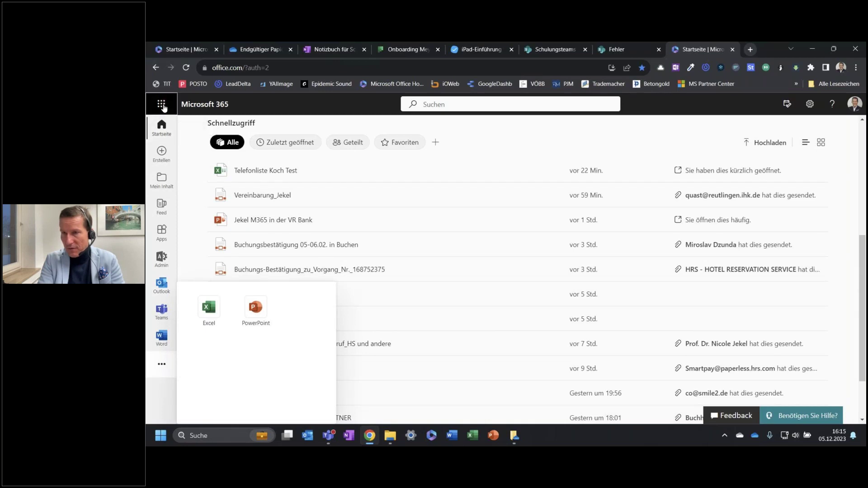
pyautogui.click(160, 105)
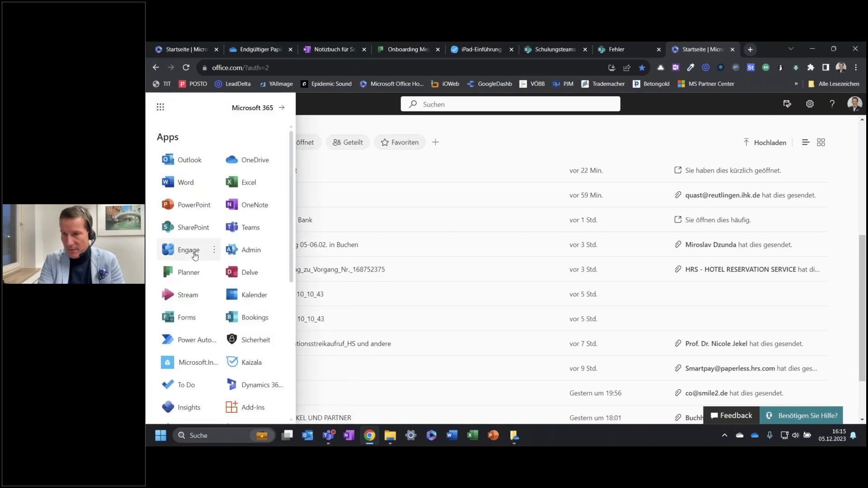
pyautogui.click(189, 273)
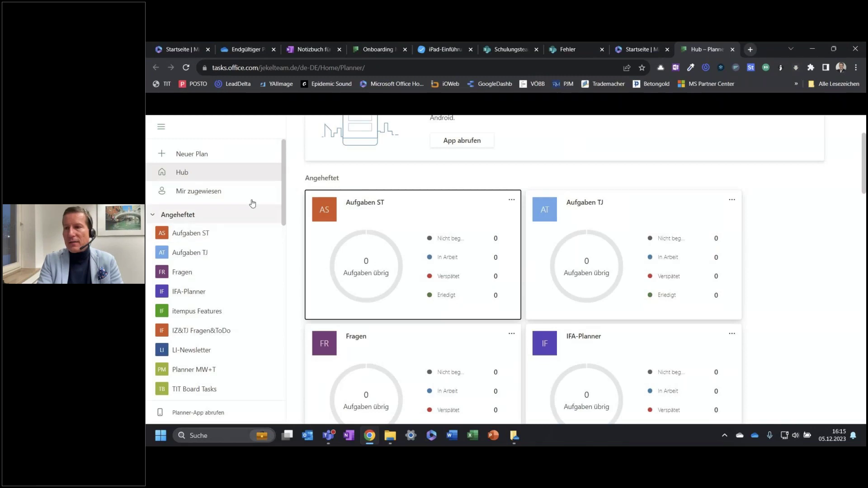
pyautogui.scroll(-4, 524, 264)
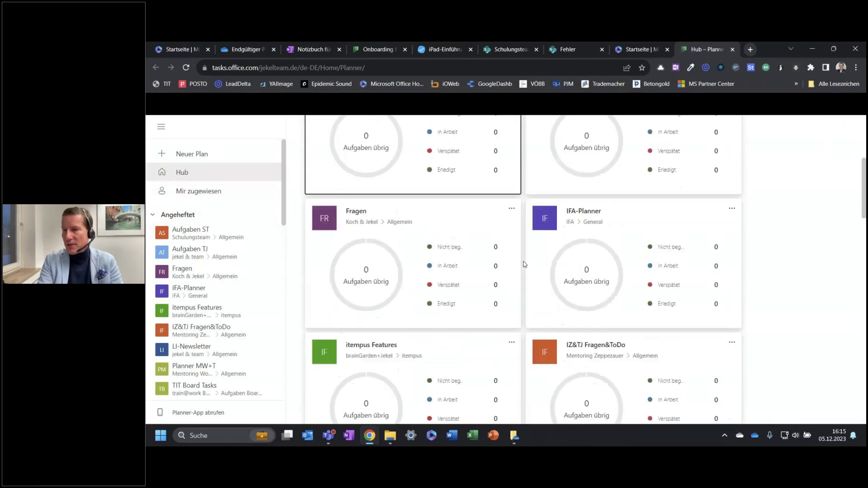